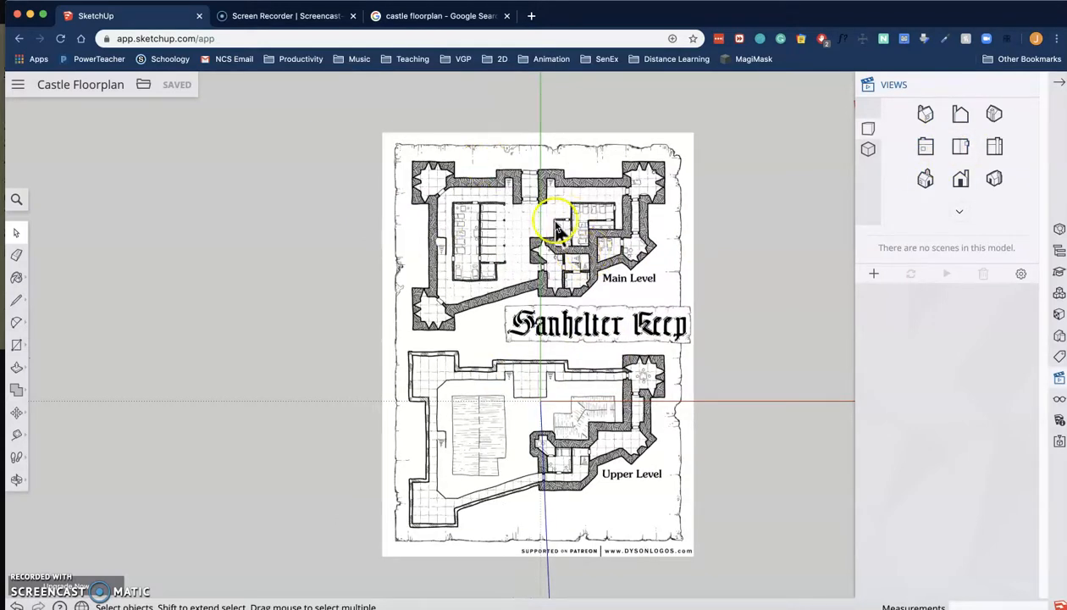
Step: Trace the Main Level's outer wall with the Line tool from the northwest tower's outer corner along the north wall to the gatehouse's projecting corner
scroll(536, 249, "up", 4)
middle_click_drag(566, 221, 479, 288, "shift")
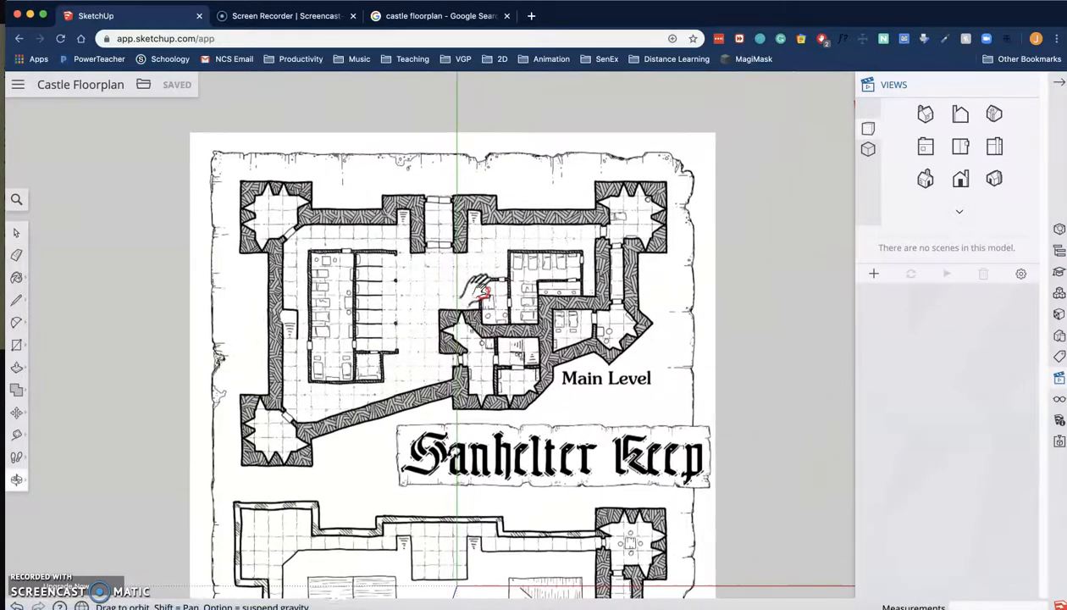
scroll(480, 289, "up", 2)
scroll(491, 275, "up", 3)
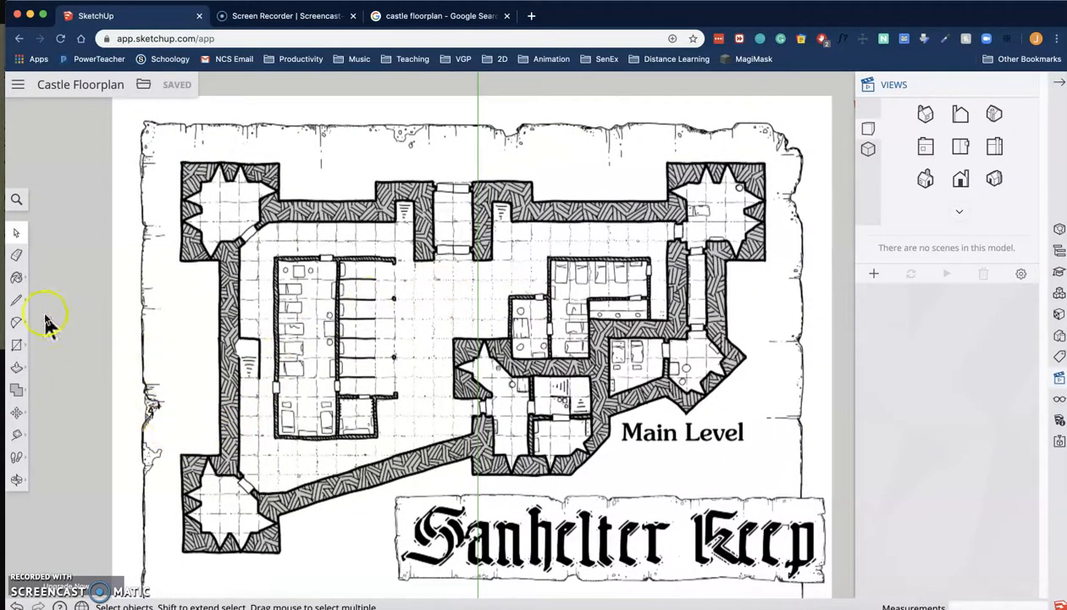
left_click(17, 301)
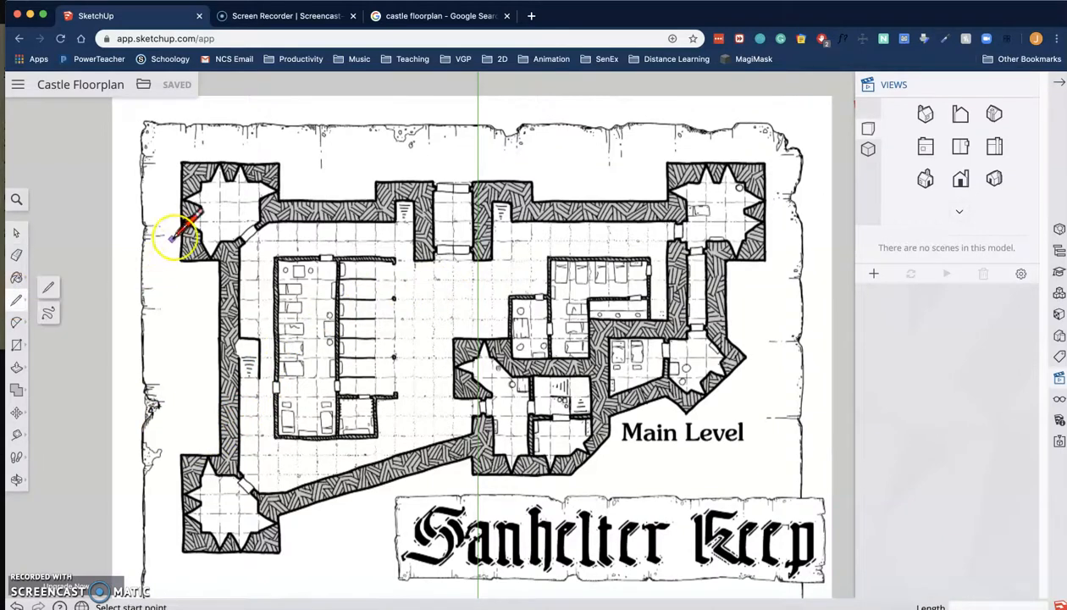
left_click(182, 161)
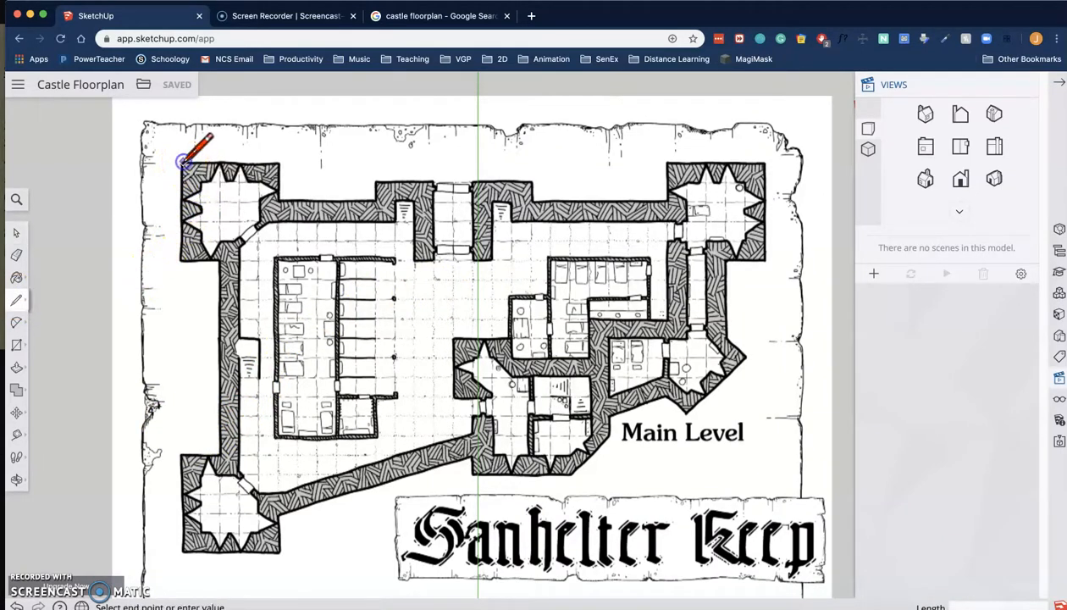
left_click(279, 161)
left_click(280, 201)
left_click(371, 201)
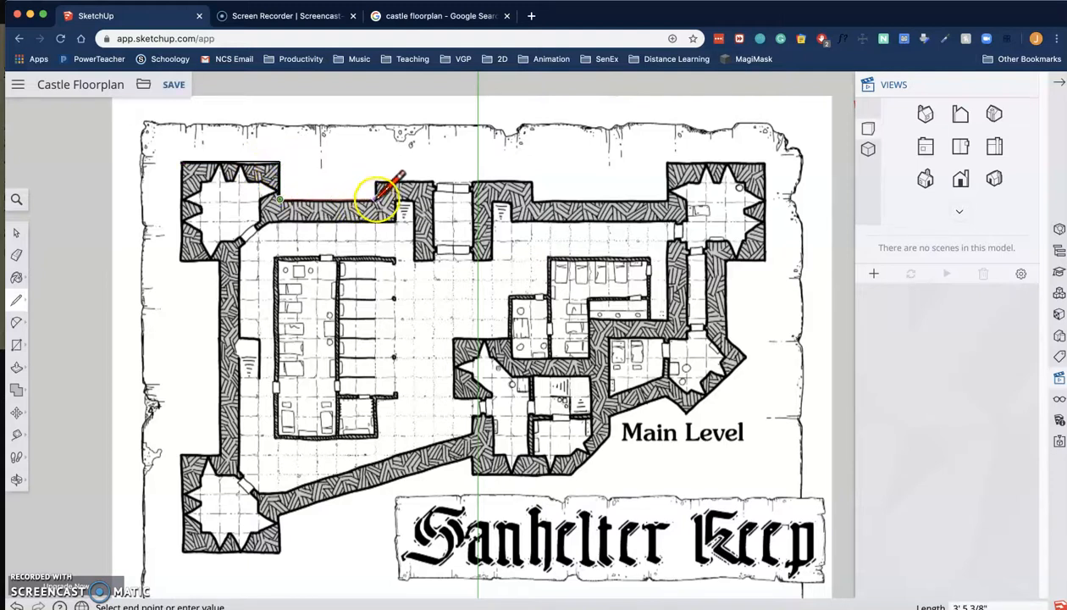
left_click(377, 182)
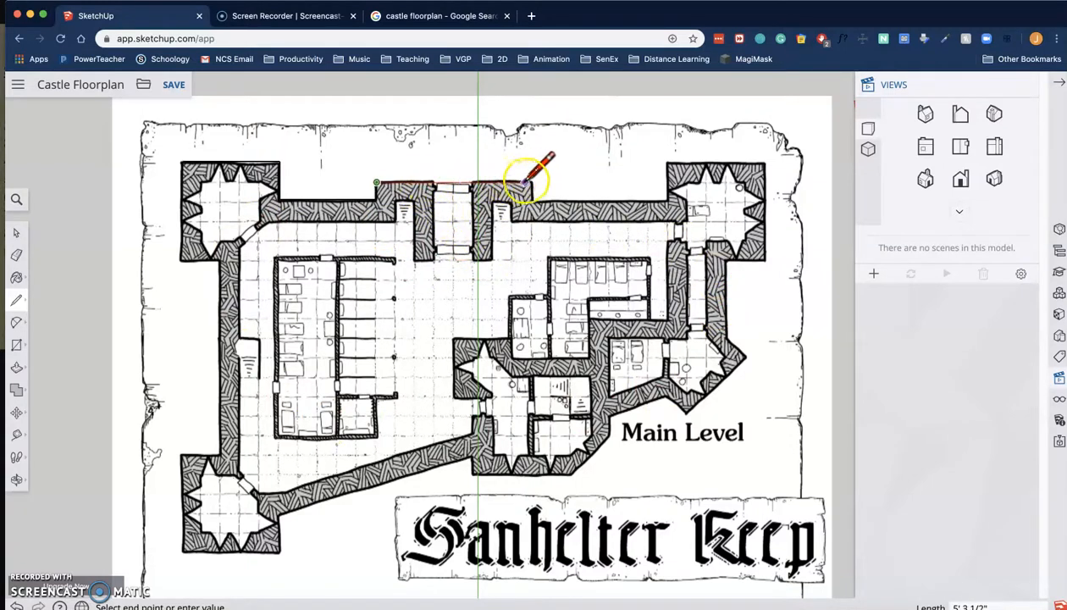
Step: Continue the outline along the gatehouse front, around the west gate pier and through the adjacent stair recess
left_click(434, 182)
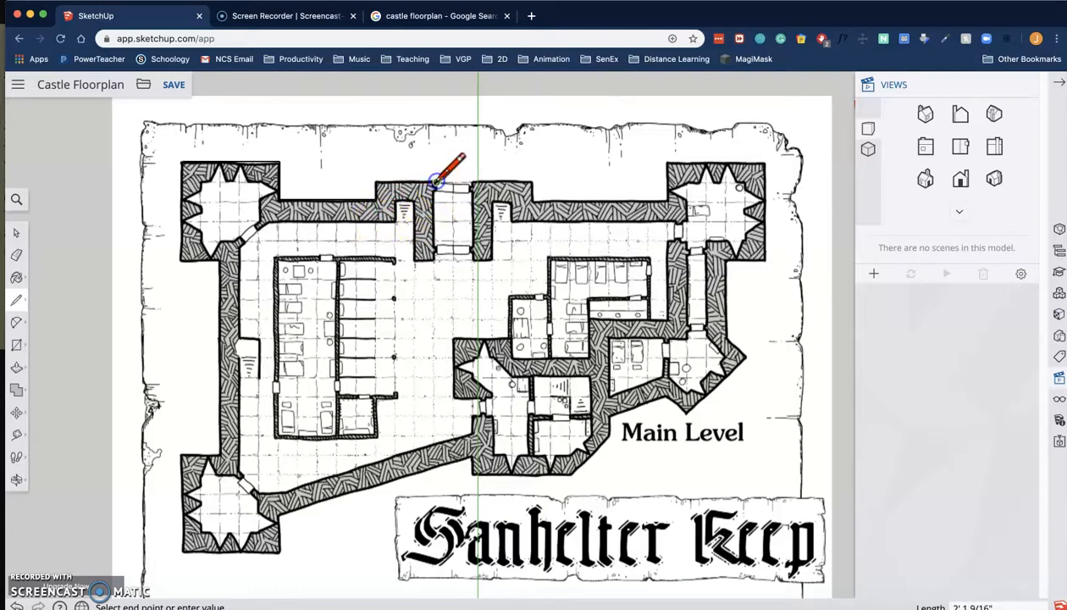
left_click(435, 260)
left_click(413, 260)
left_click(413, 198)
left_click(414, 199)
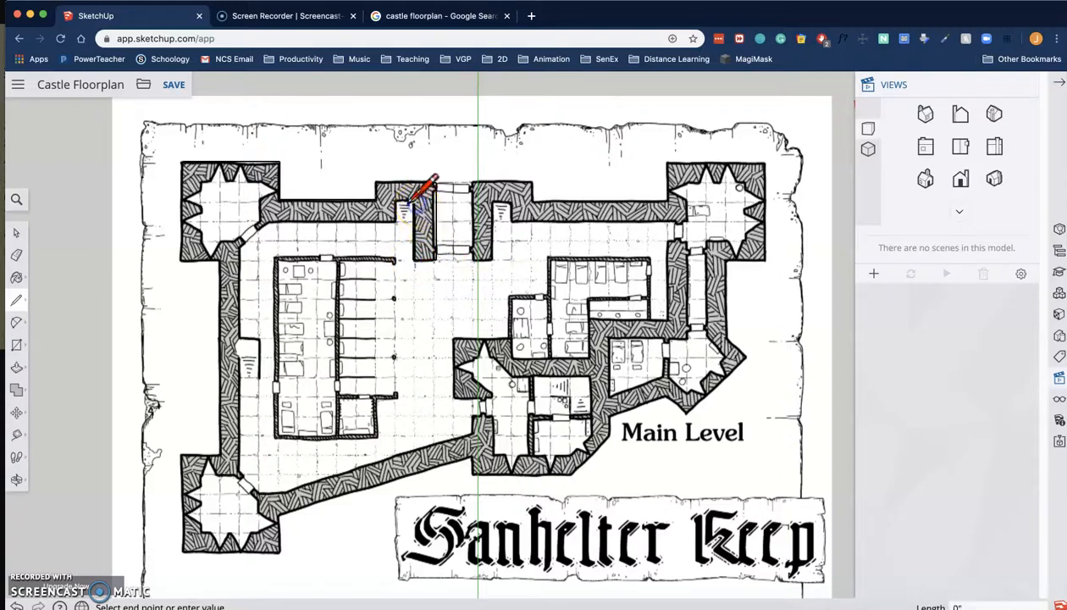
left_click(399, 222)
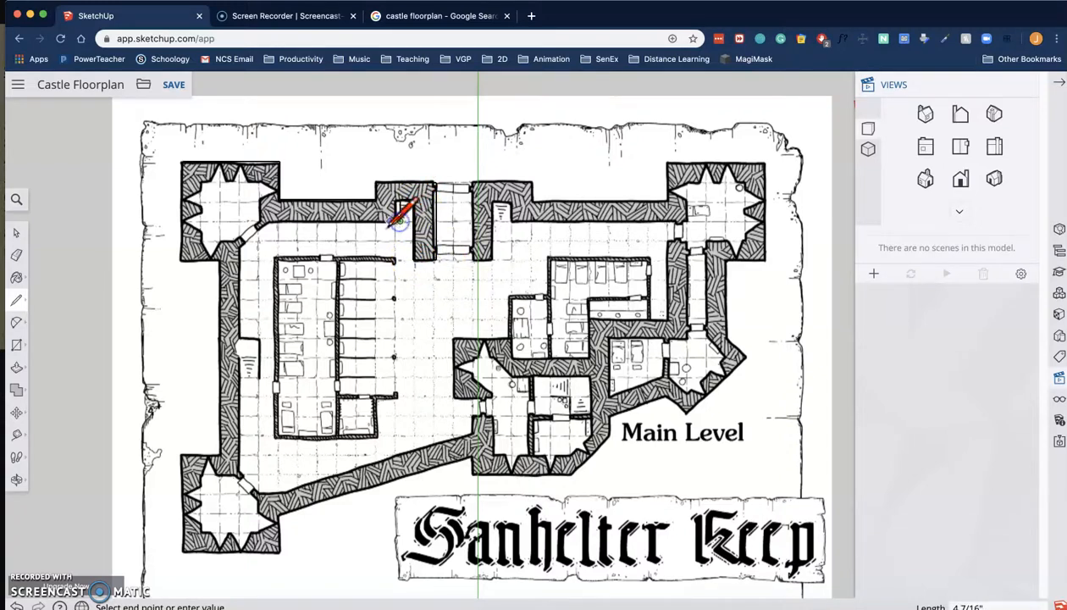
Step: Trace the north wall's inner face westward and around the near jamb of the northwest tower's doorway
scroll(319, 231, "up", 3)
scroll(320, 227, "up", 2)
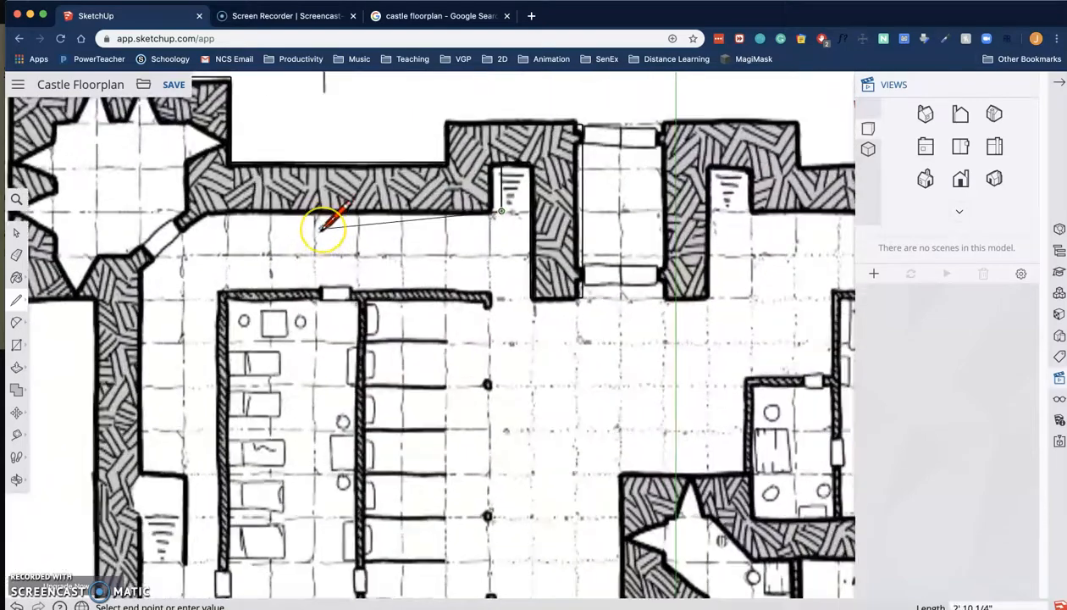
middle_click_drag(322, 230, 483, 288, "shift")
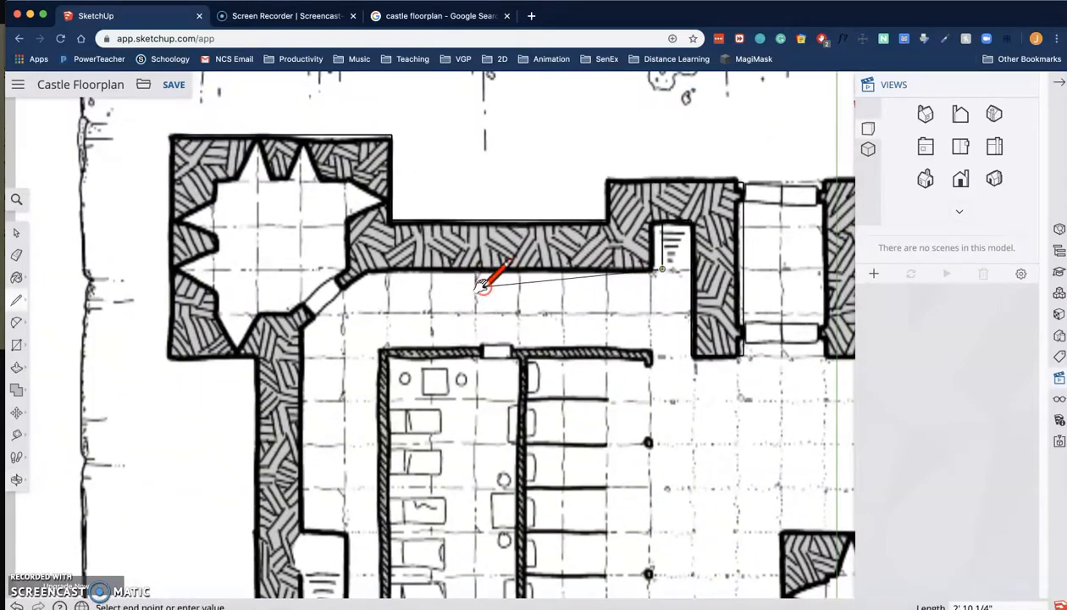
left_click(377, 269)
scroll(362, 285, "up", 4)
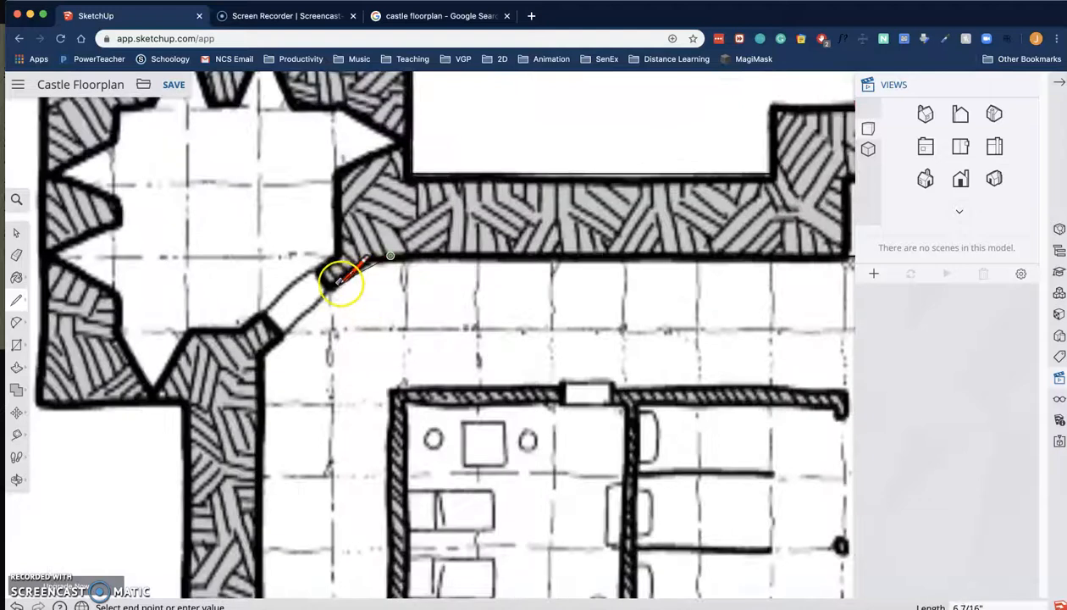
left_click(331, 293)
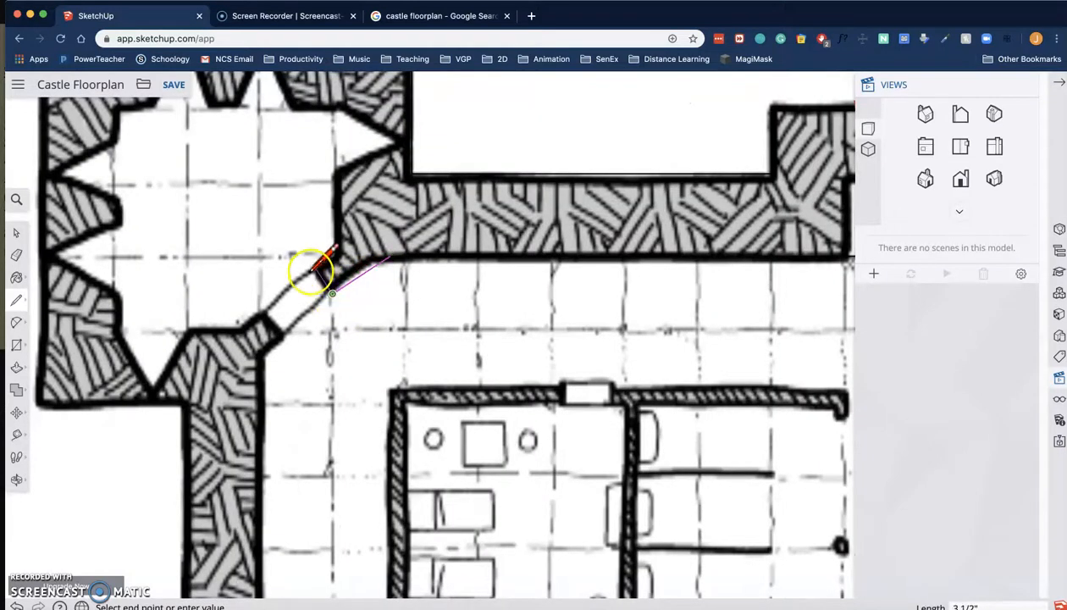
left_click(315, 268)
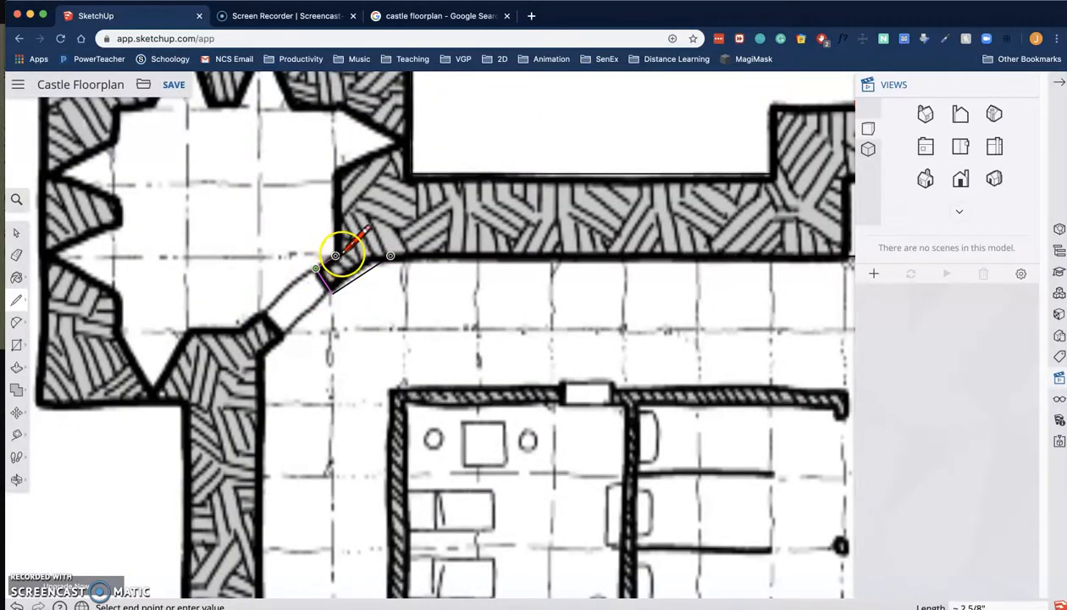
left_click(335, 255)
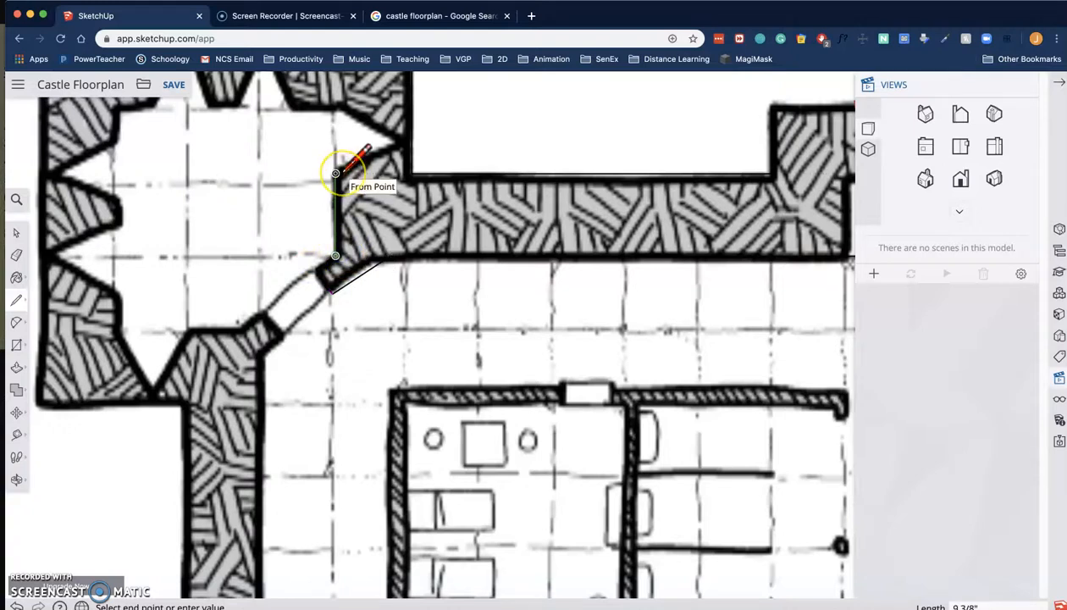
Step: Trace the northwest tower's interior as a plain rectangle, skipping the arrow-slit notches, and outline the doorway's other jamb
scroll(338, 169, "down", 3)
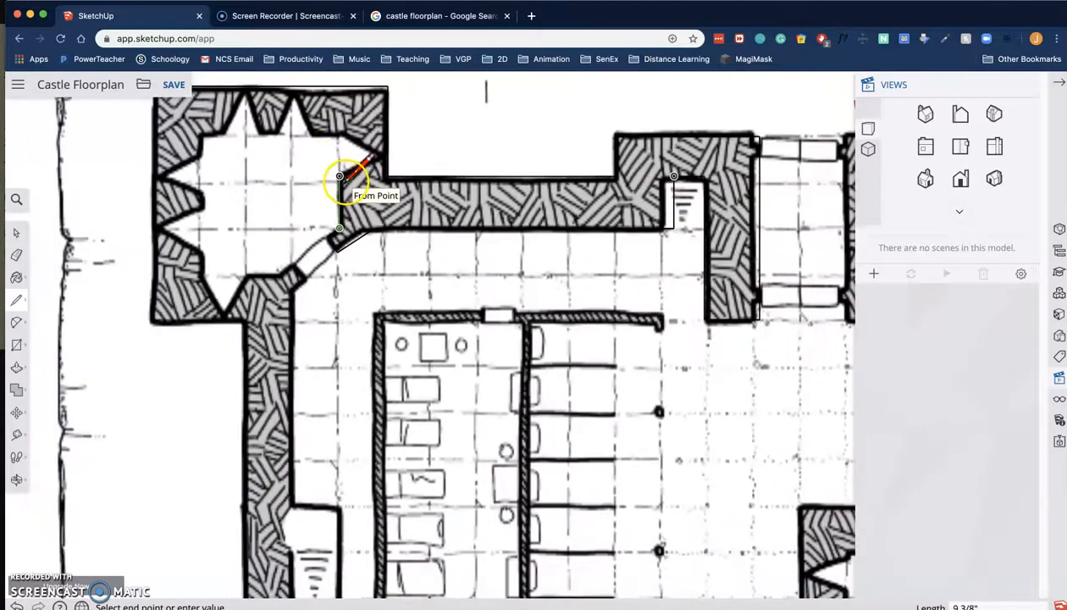
left_click(339, 139)
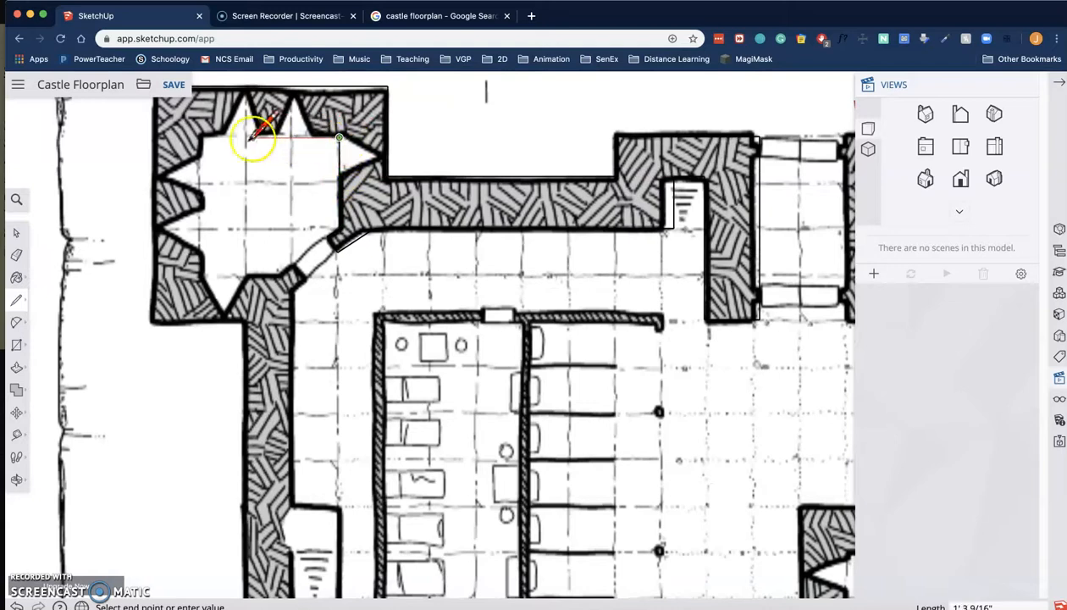
left_click(203, 137)
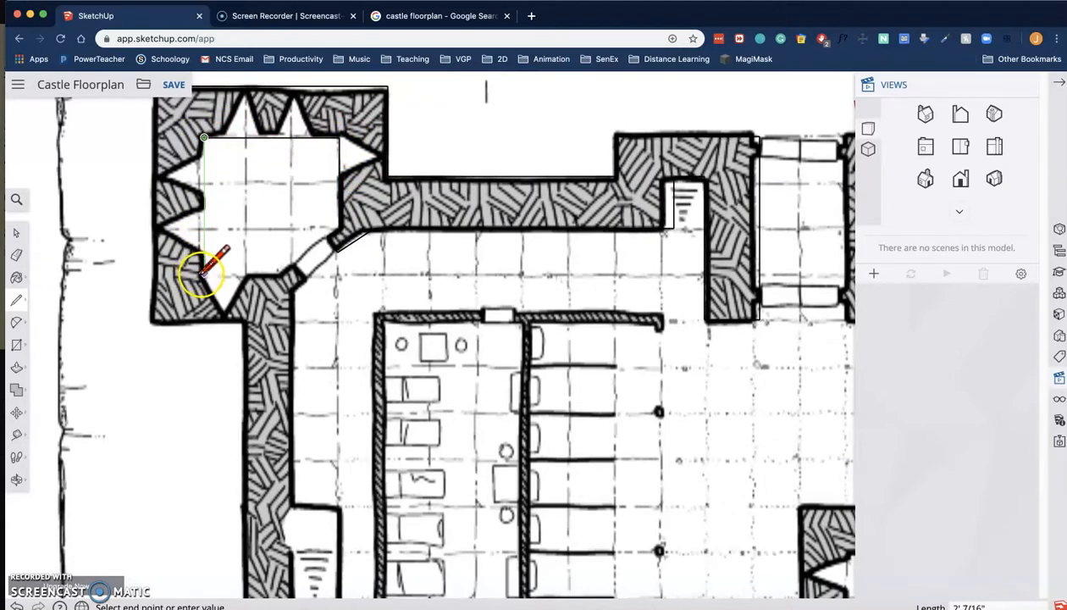
left_click_drag(203, 273, 280, 272)
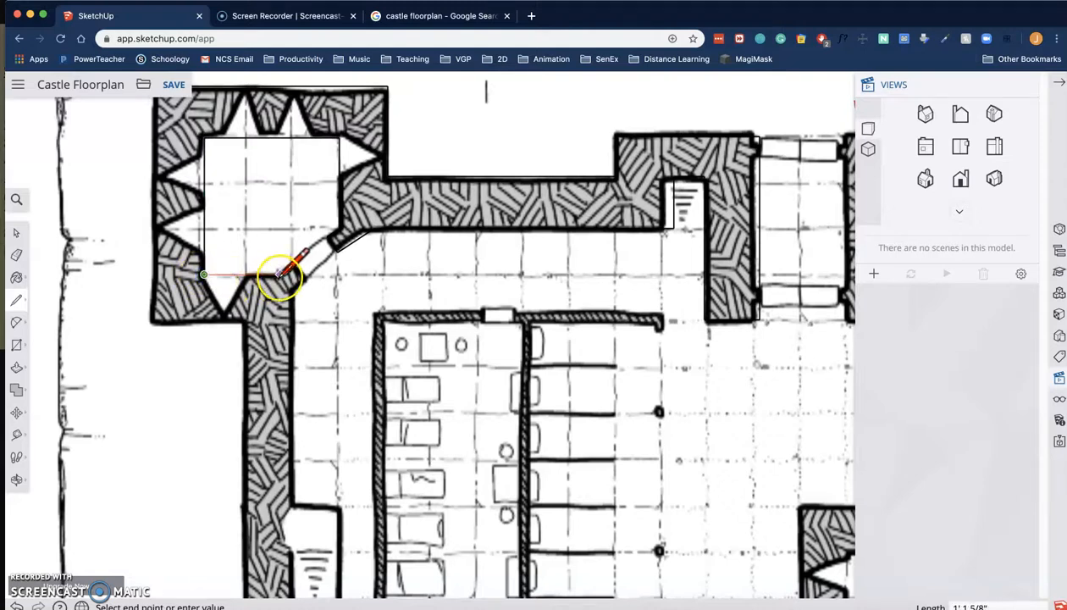
scroll(280, 272, "up", 5)
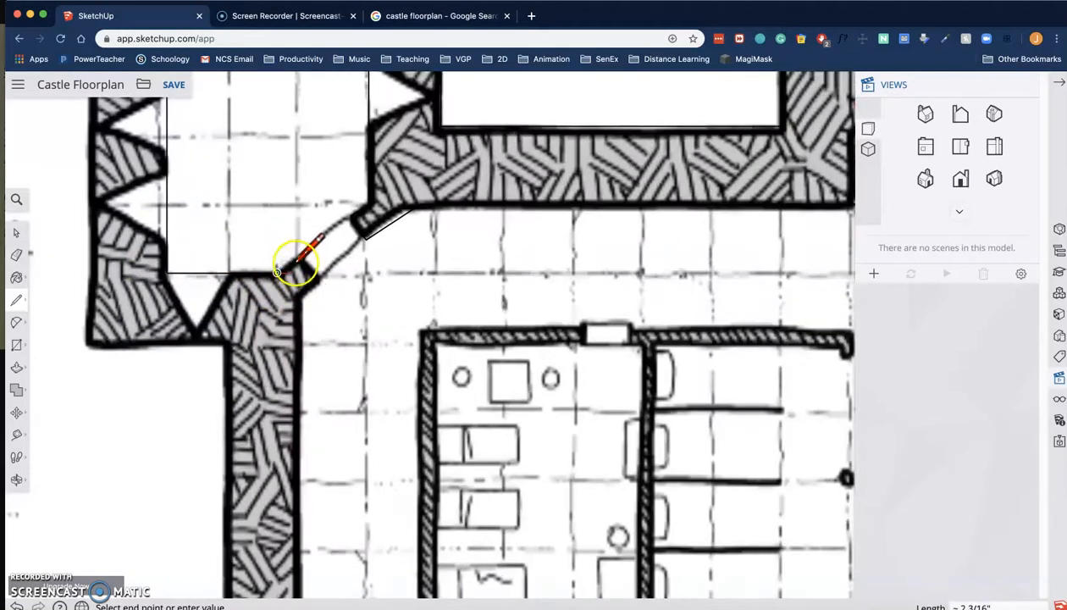
left_click(305, 252)
left_click(302, 299)
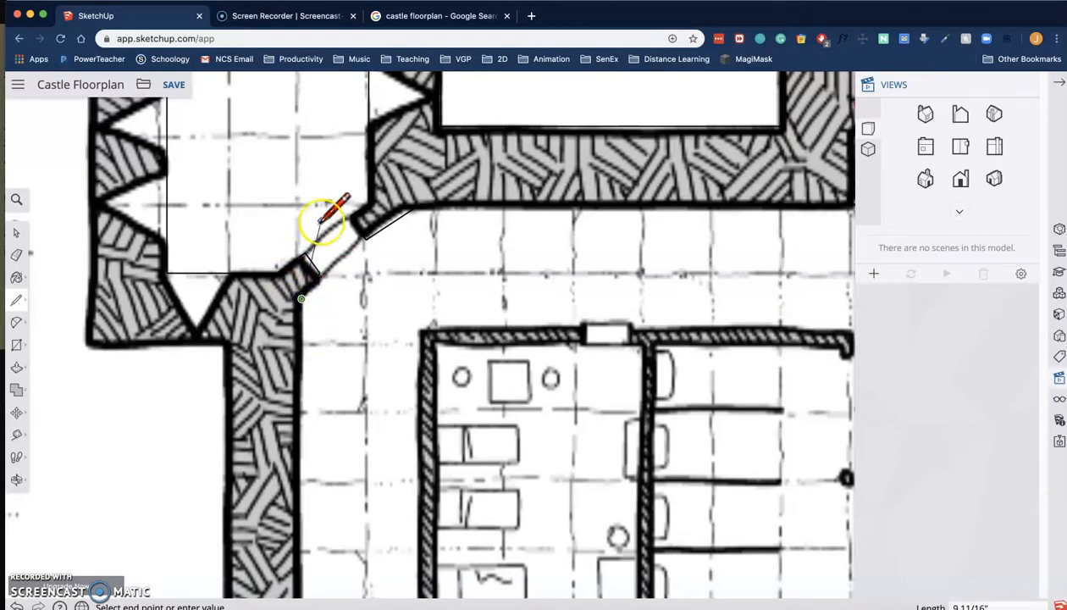
Step: Extend the outline down the west wall's inner face and around the southwest tower's interior, ignoring its arrow-slit notches
scroll(357, 429, "down", 5)
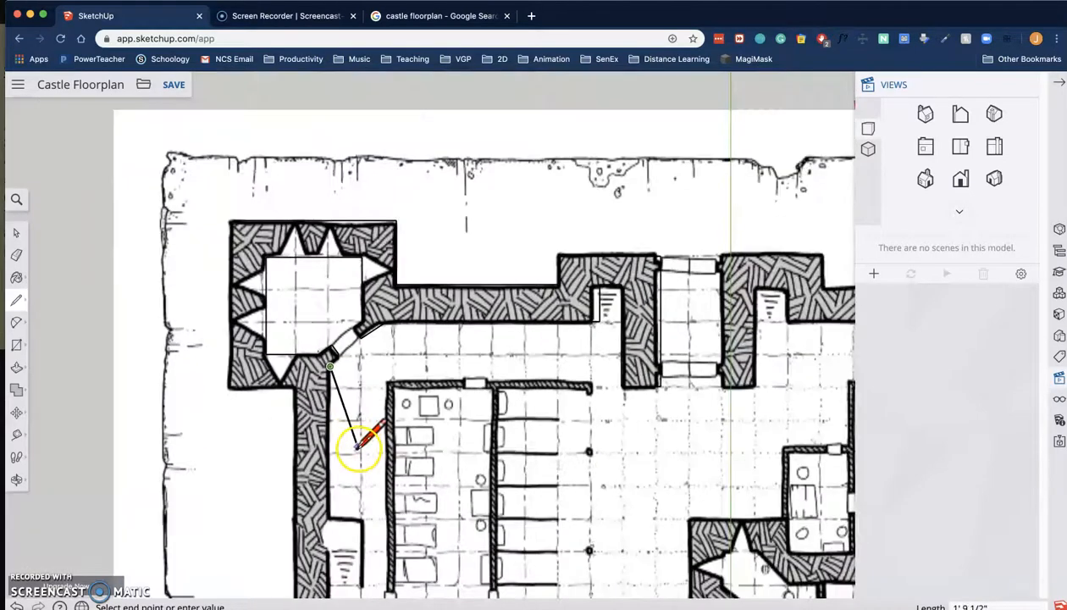
middle_click_drag(357, 446, 335, 286, "shift")
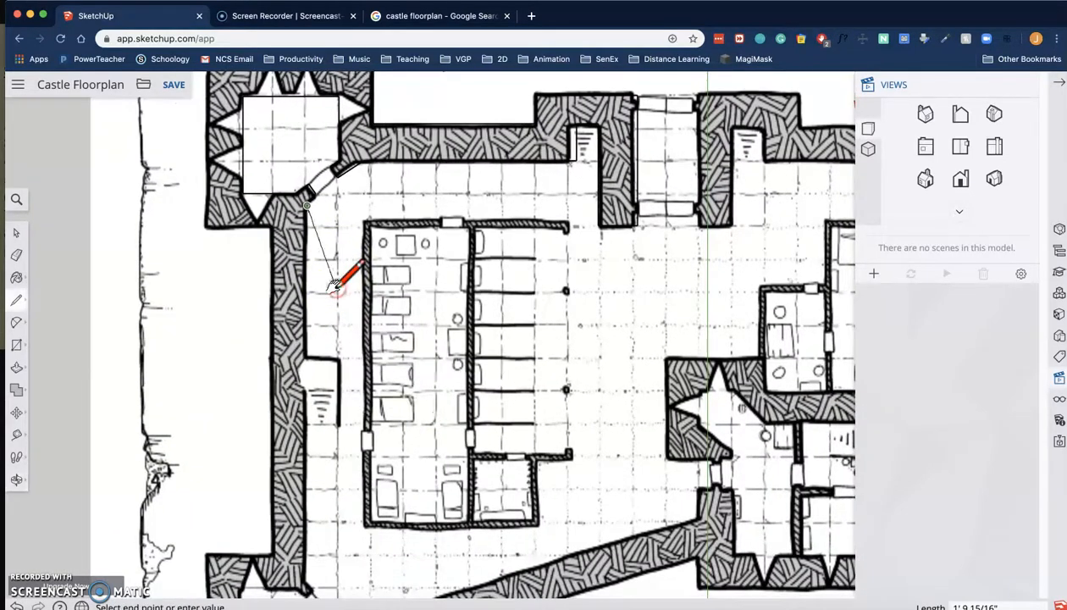
middle_click_drag(320, 443, 327, 267, "shift")
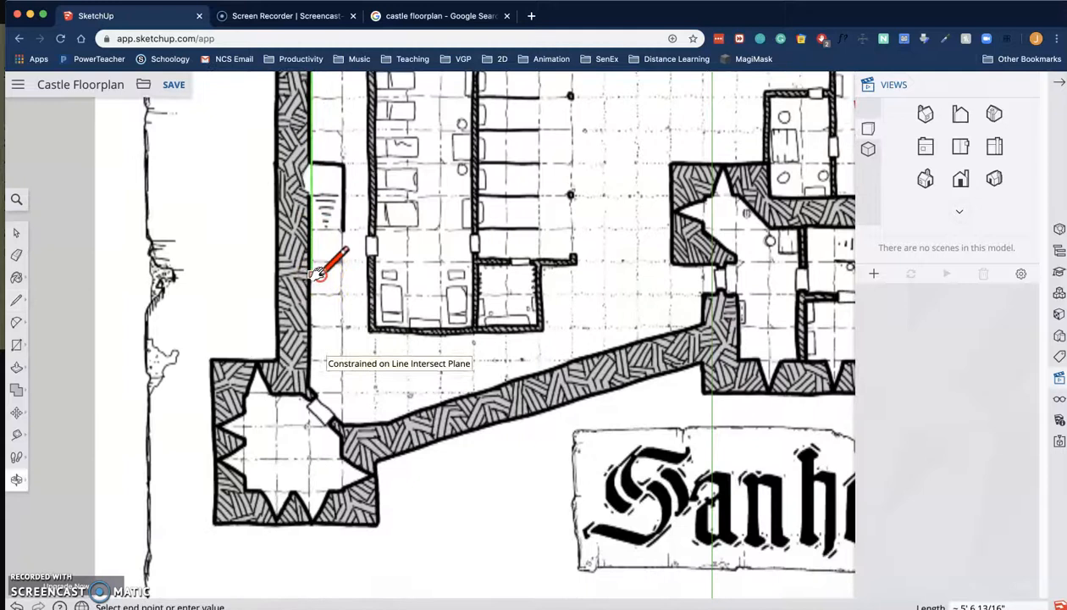
left_click(311, 391)
left_click(246, 392)
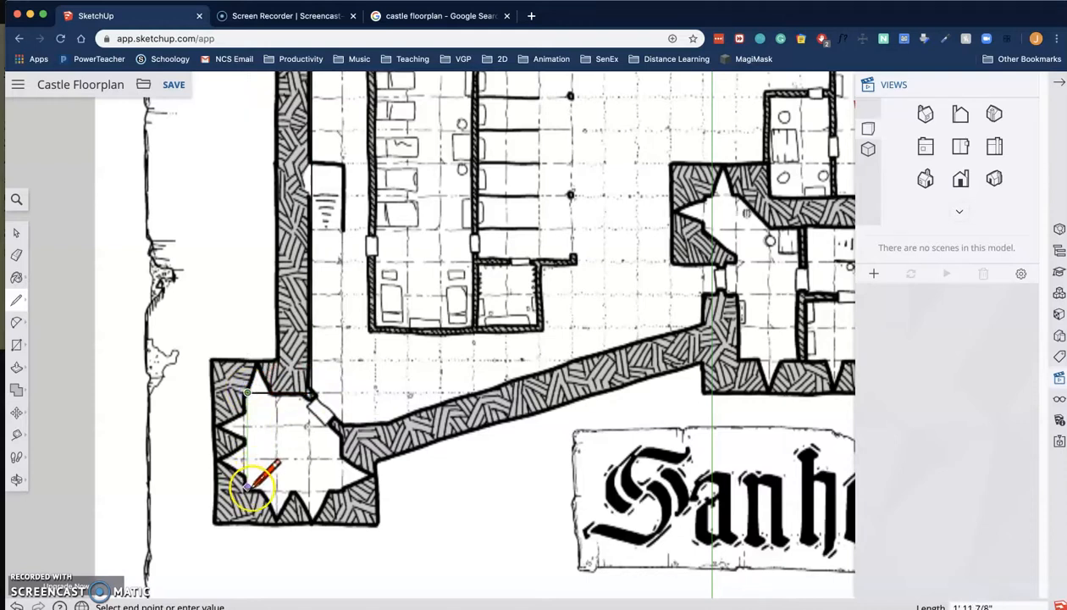
left_click(340, 488)
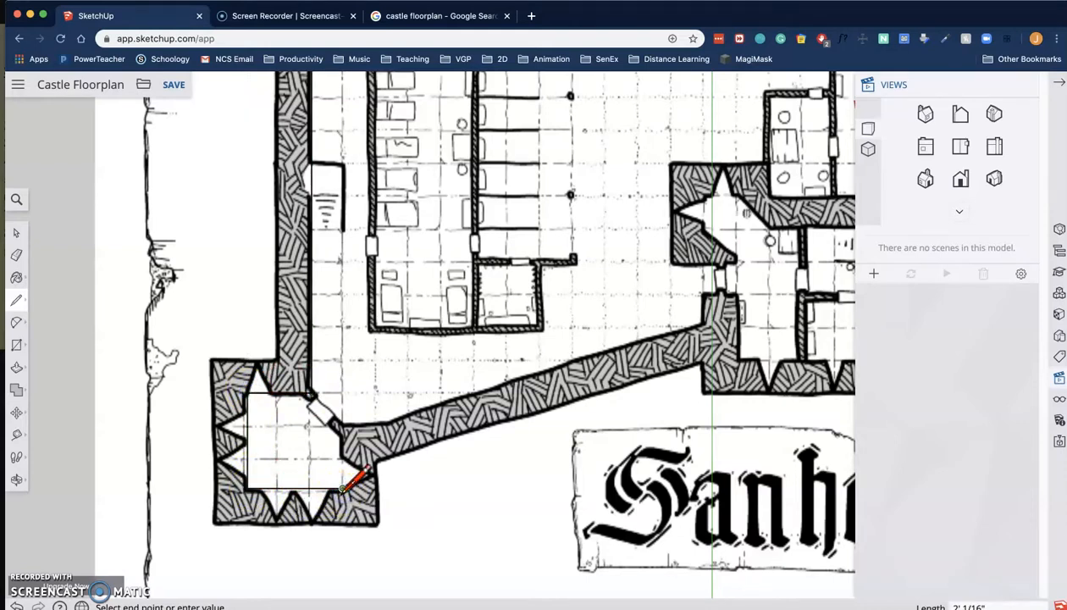
Step: Close the wall outline at its starting corner with an edge about 3' 6 1/2" long on the northwest tower's west side, and save the model
left_click(313, 119)
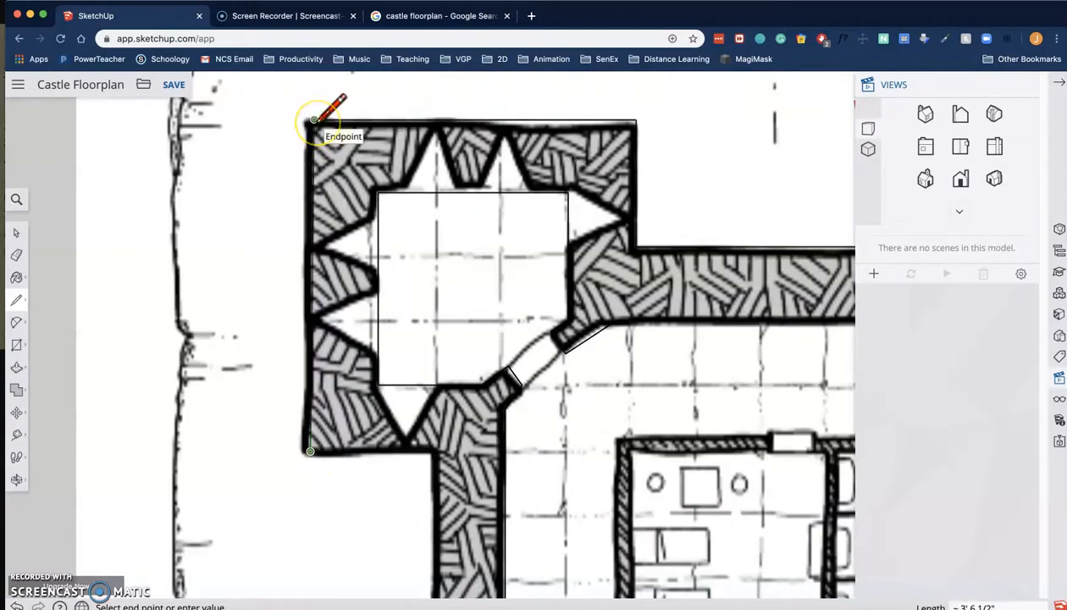
left_click(315, 120)
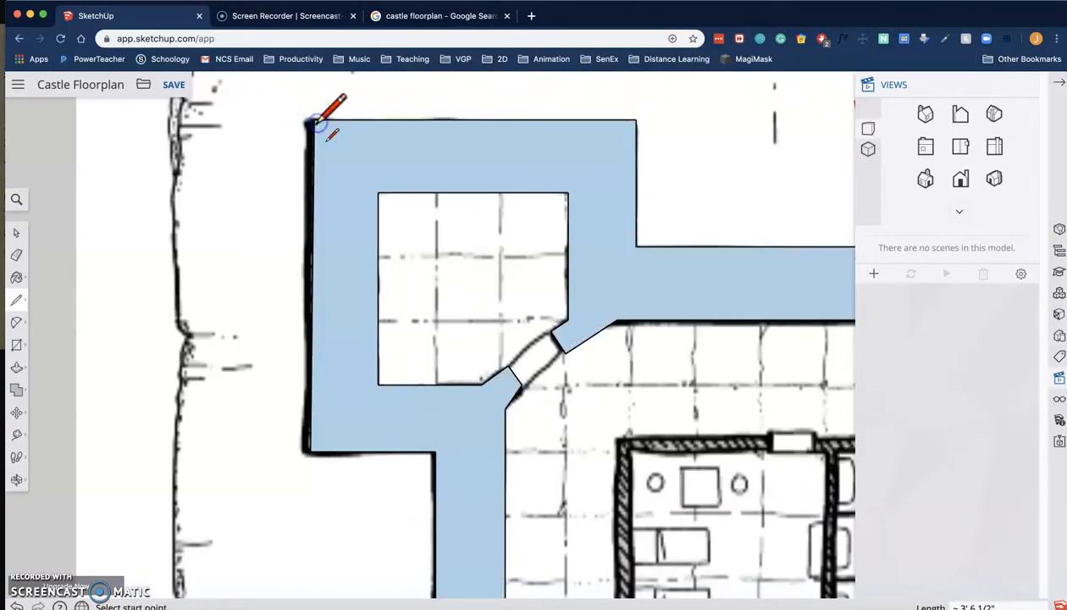
scroll(517, 284, "down", 8)
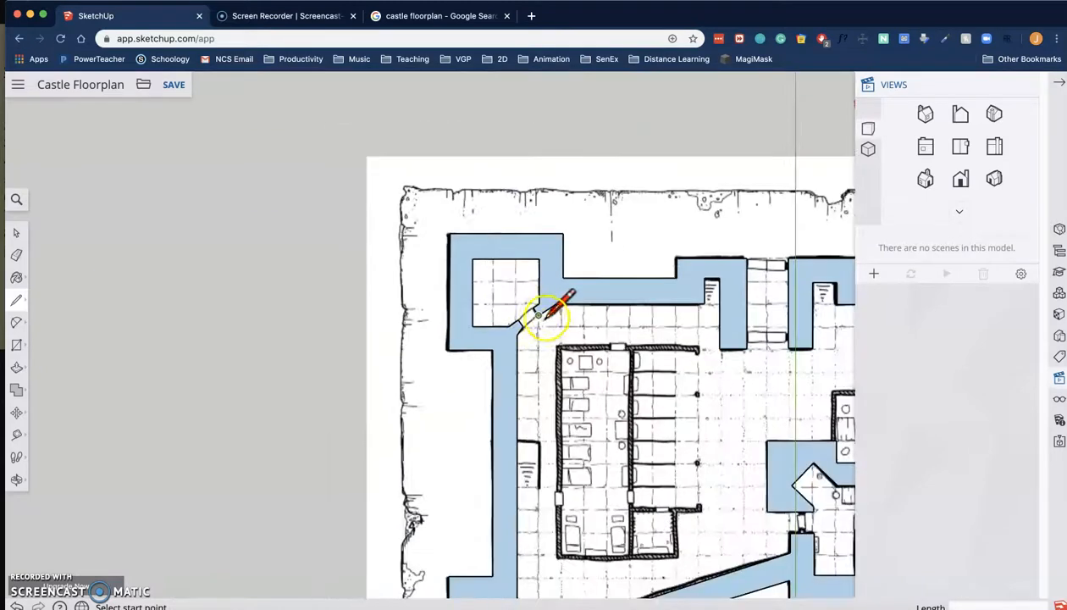
left_click(176, 91)
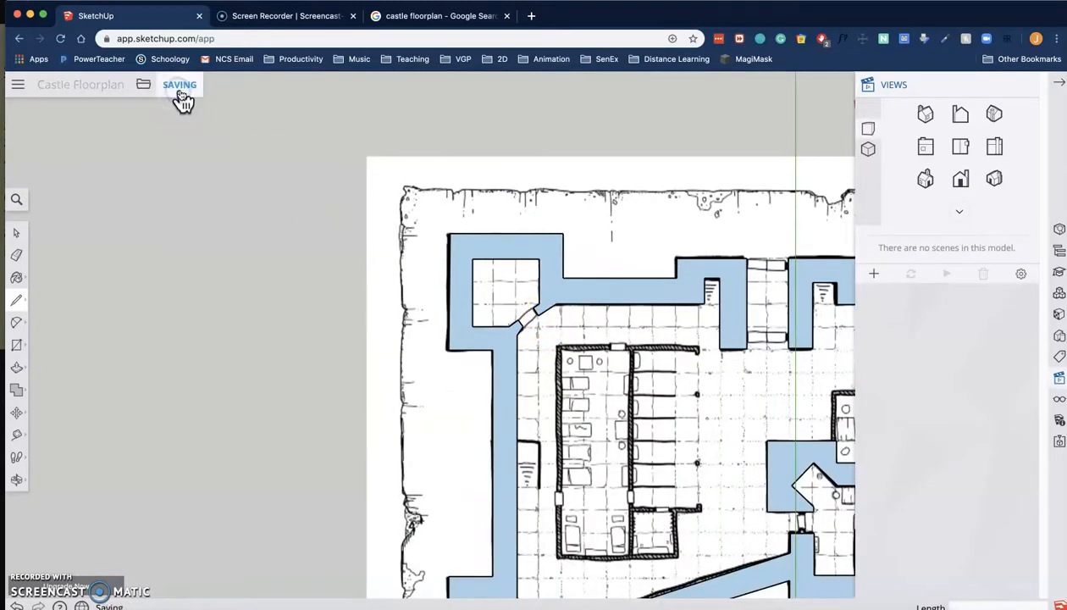
Step: Move the inner edge of the diagonal south wall outward by about 1 7/8" to cover the thick line on the floorplan
middle_click_drag(577, 353, 388, 205, "shift")
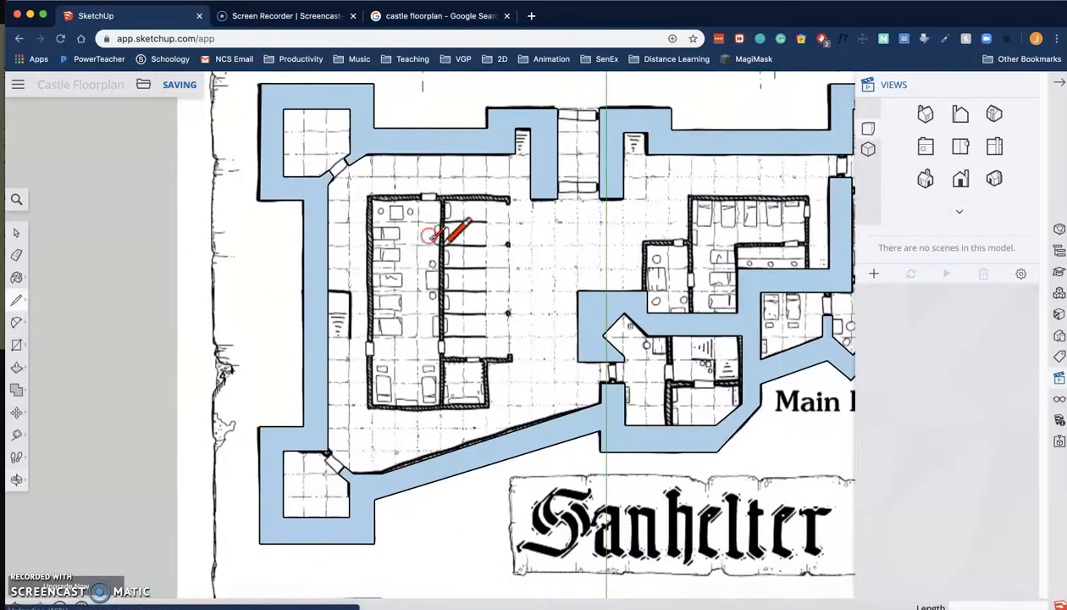
middle_click_drag(530, 285, 370, 297, "shift")
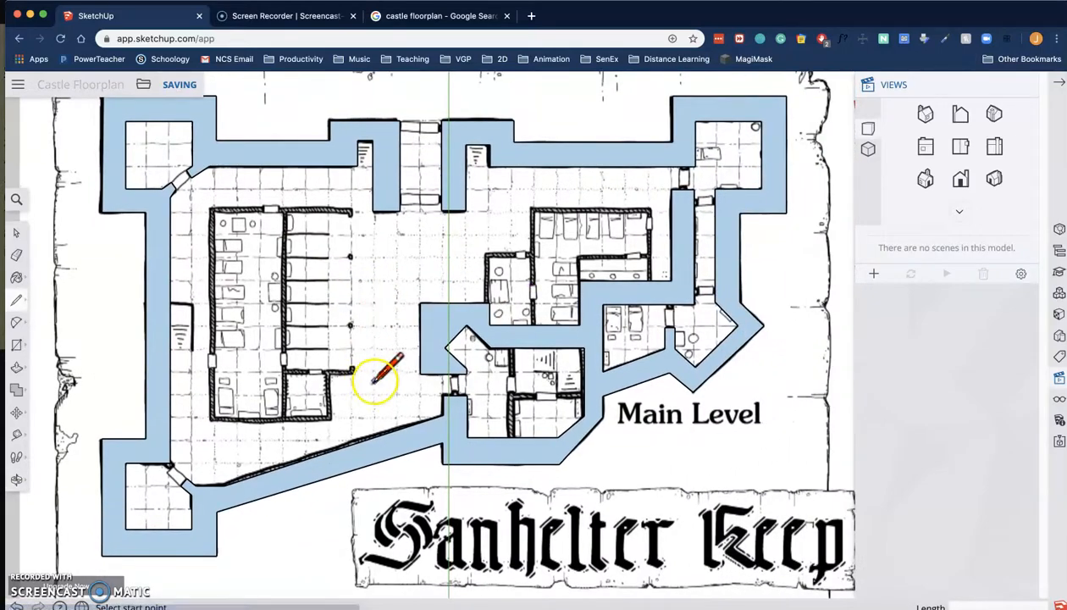
scroll(364, 429, "up", 5)
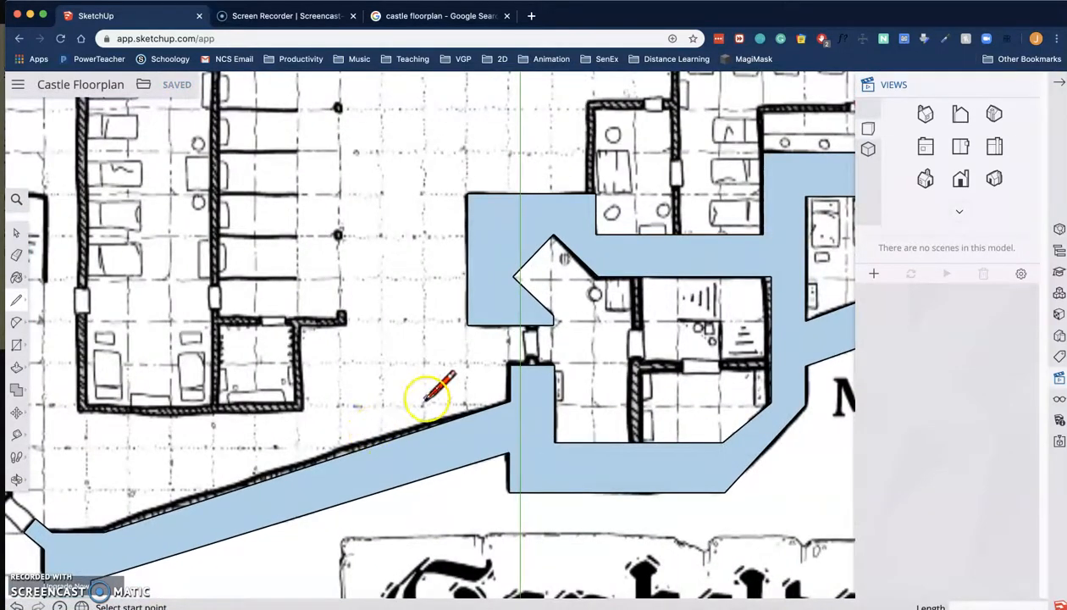
middle_click_drag(426, 402, 446, 291, "shift")
middle_click_drag(374, 362, 545, 326, "shift")
scroll(371, 363, "up", 3)
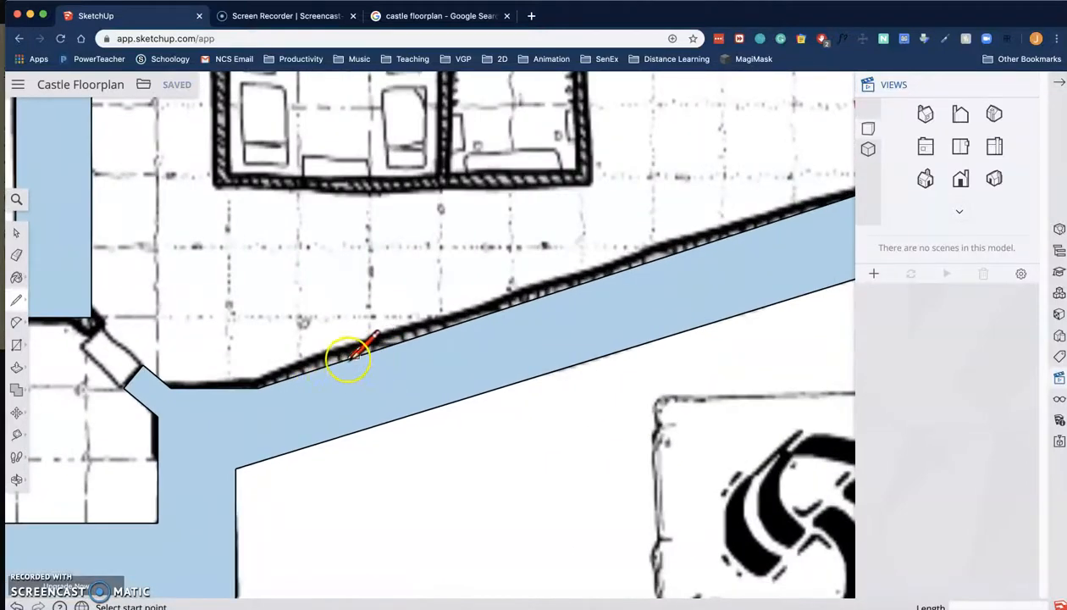
left_click(17, 234)
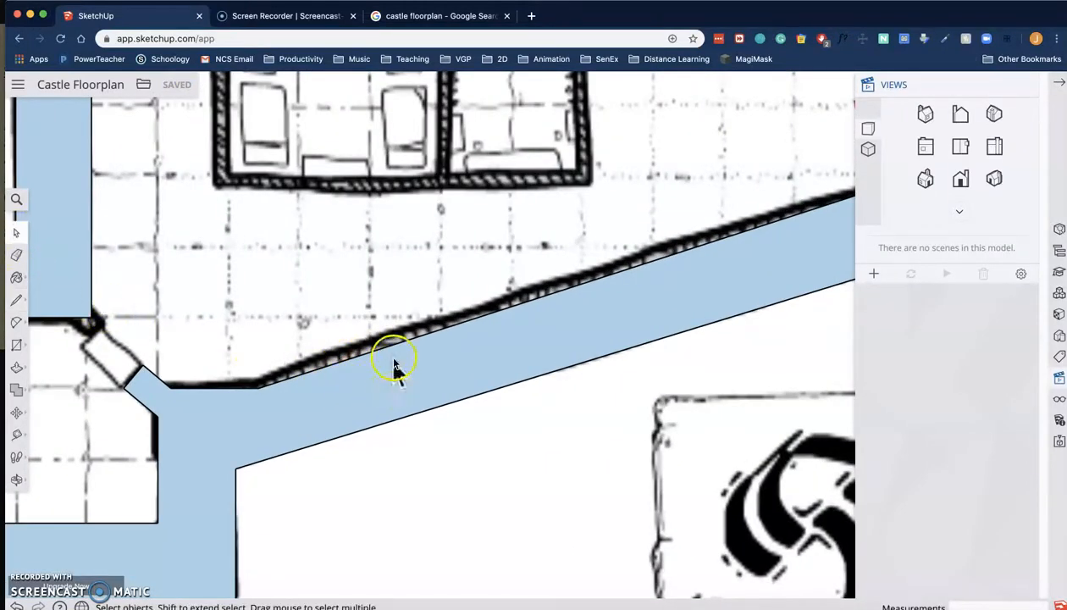
left_click(398, 349)
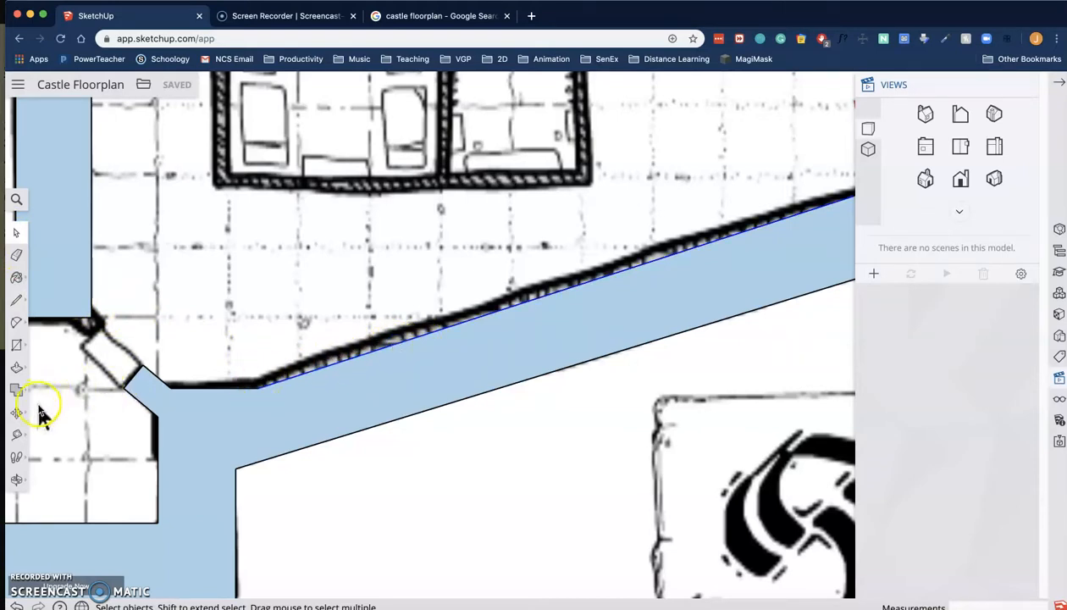
left_click(19, 413)
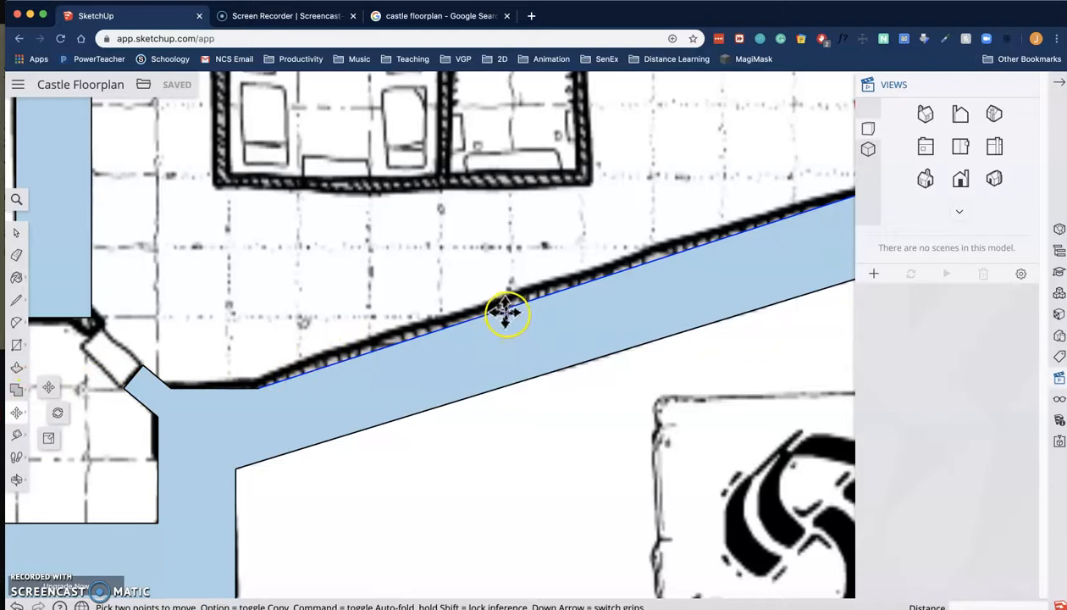
left_click_drag(505, 312, 495, 293)
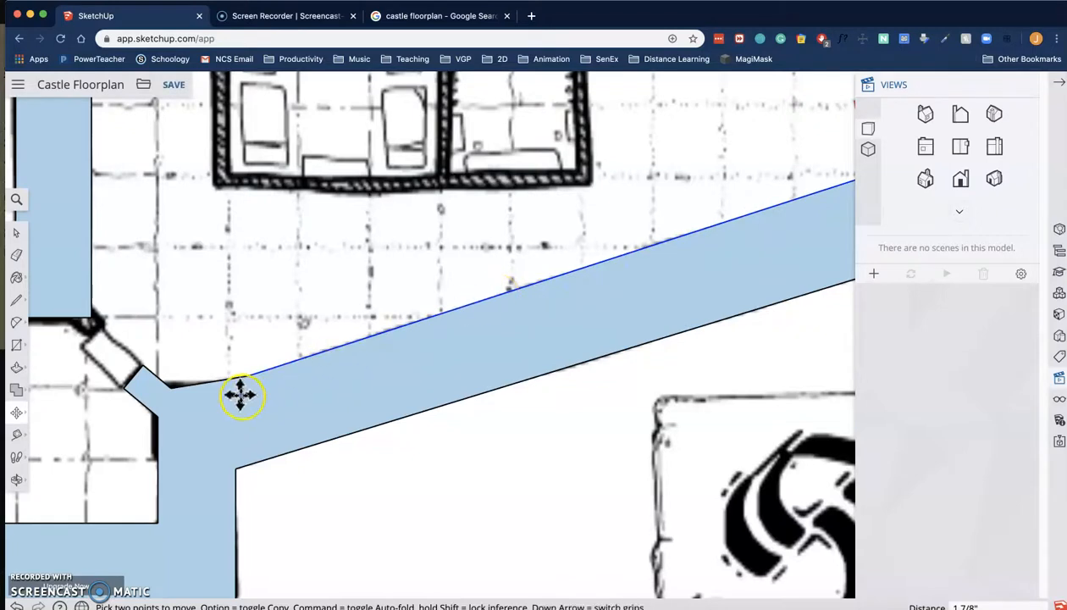
Step: Outline the missing jamb of the southwest tower's doorway at the west wall's inner corner, and erase the leftover edges inside the wall
scroll(245, 400, "down", 3)
scroll(212, 405, "down", 2)
scroll(148, 381, "up", 5)
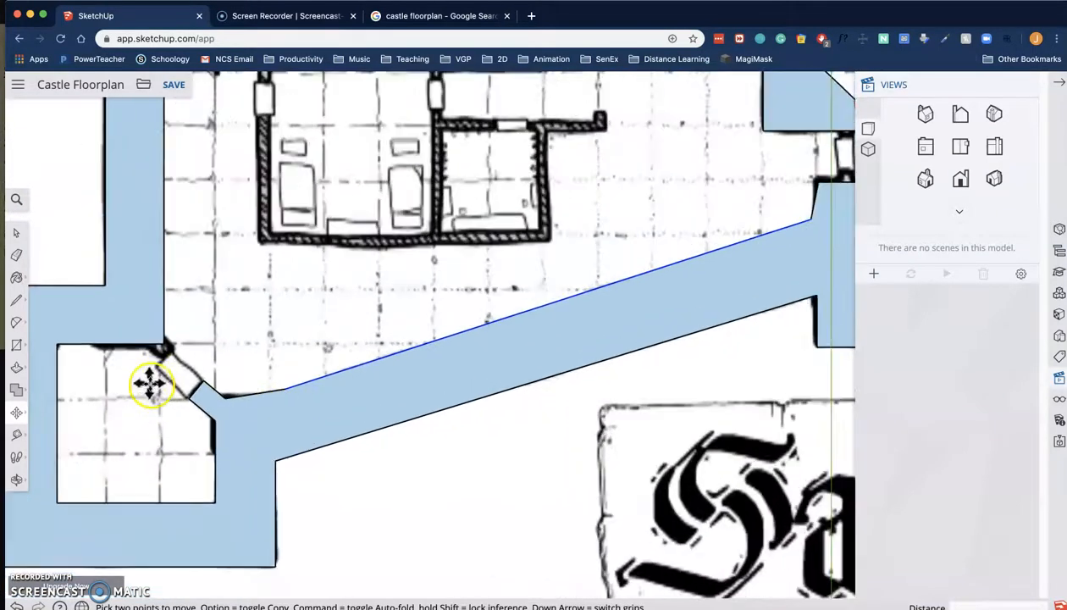
scroll(334, 405, "up", 4)
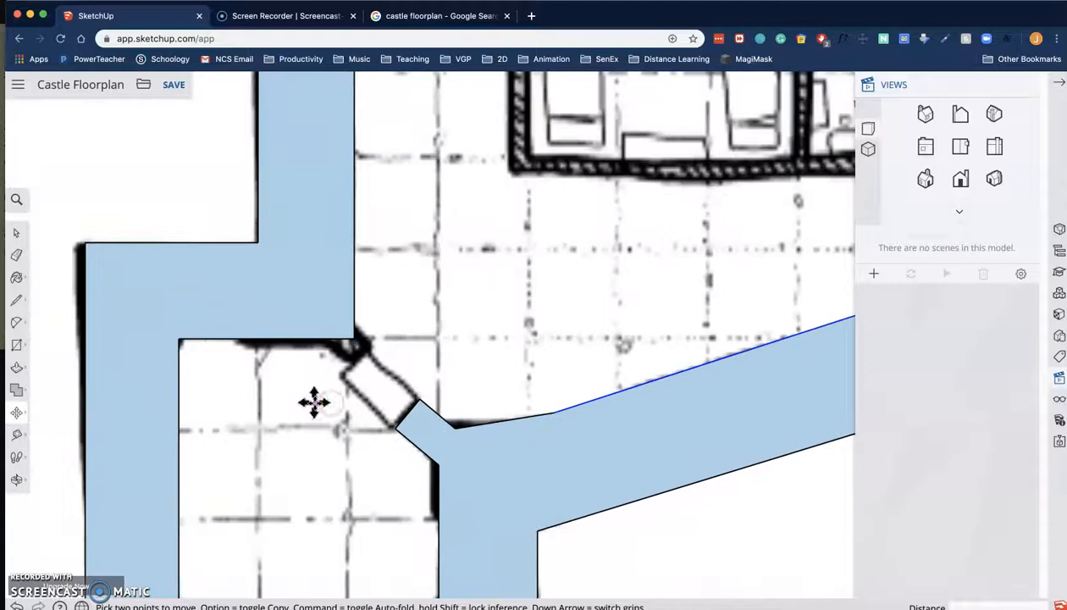
scroll(356, 414, "up", 1)
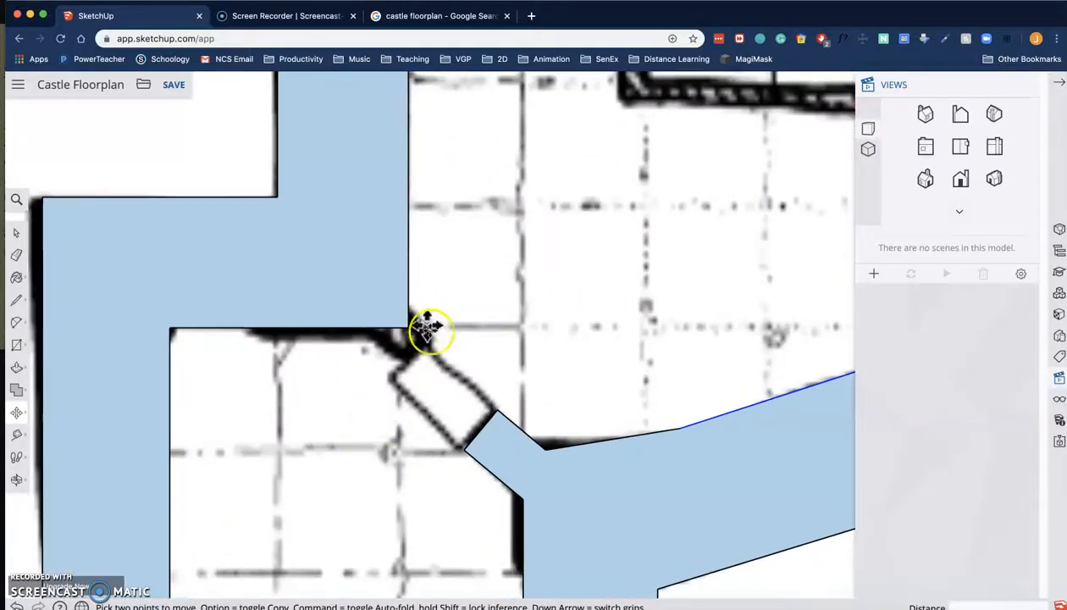
left_click(16, 300)
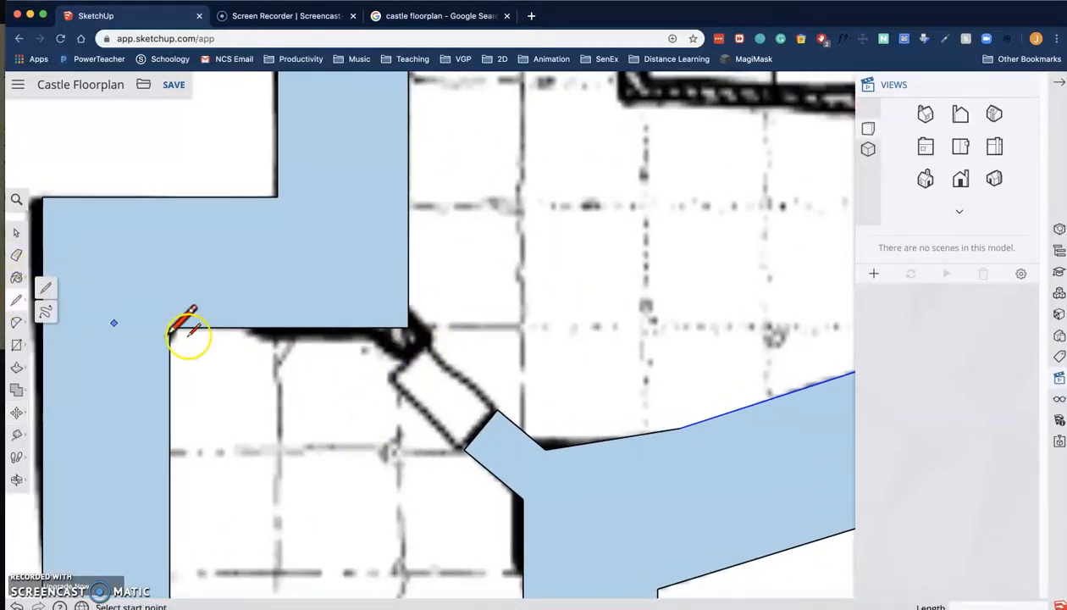
left_click(408, 306)
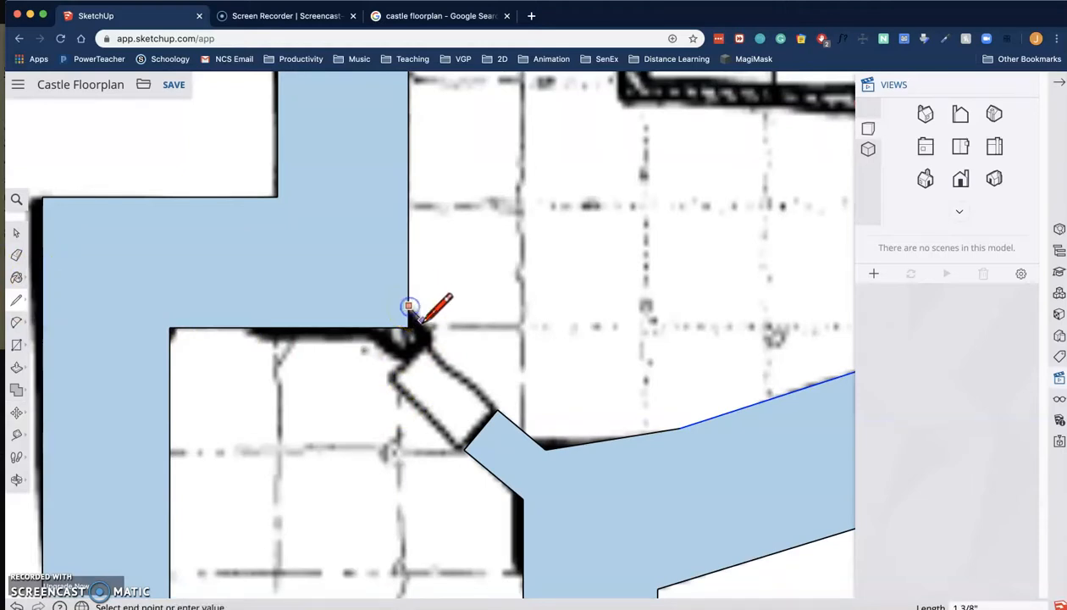
left_click(399, 367)
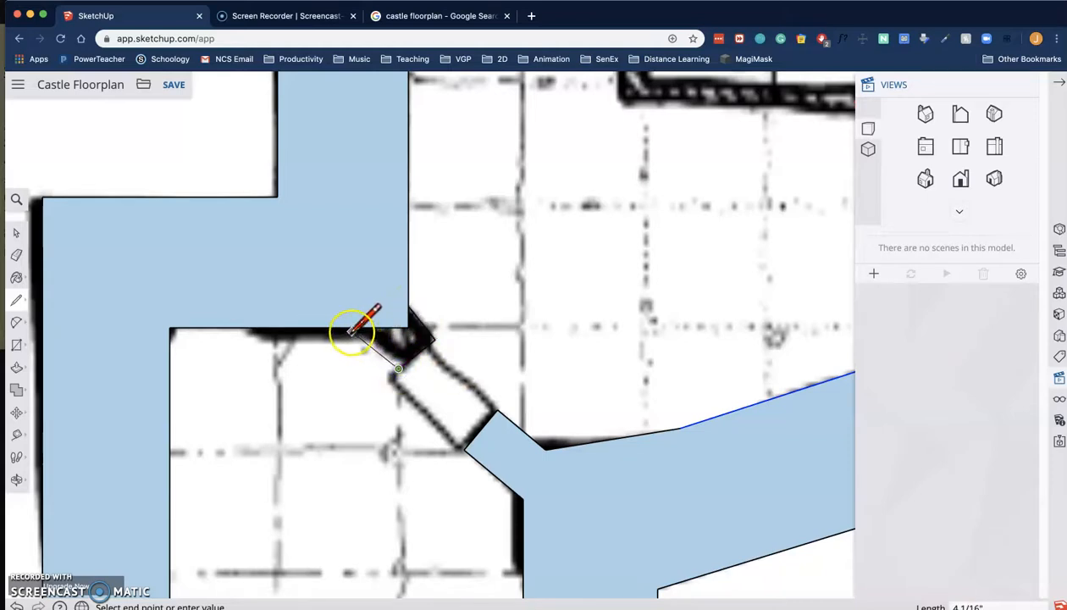
left_click(349, 328)
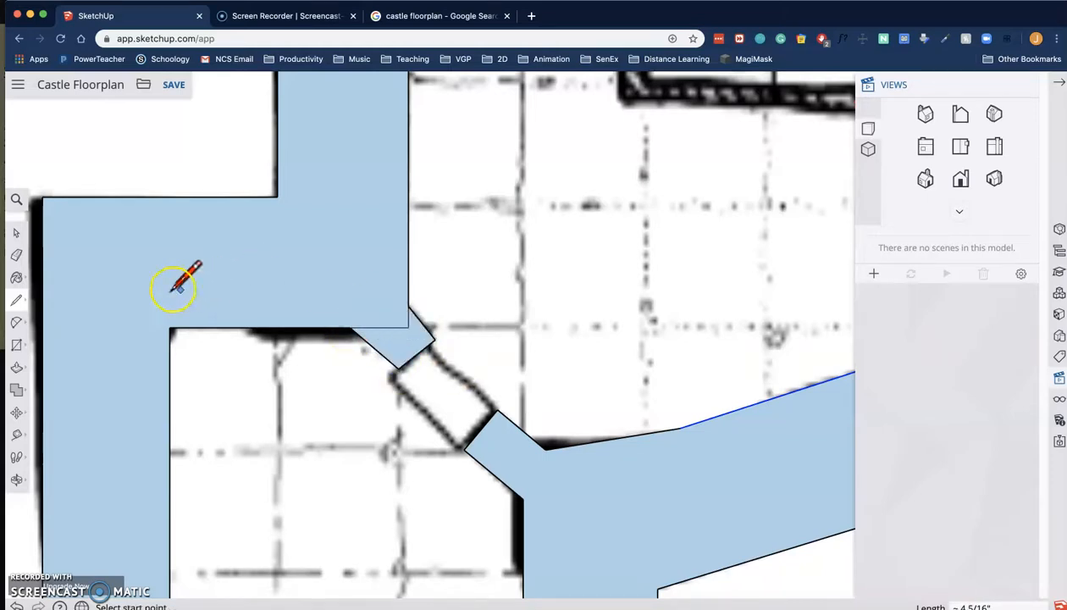
left_click(16, 256)
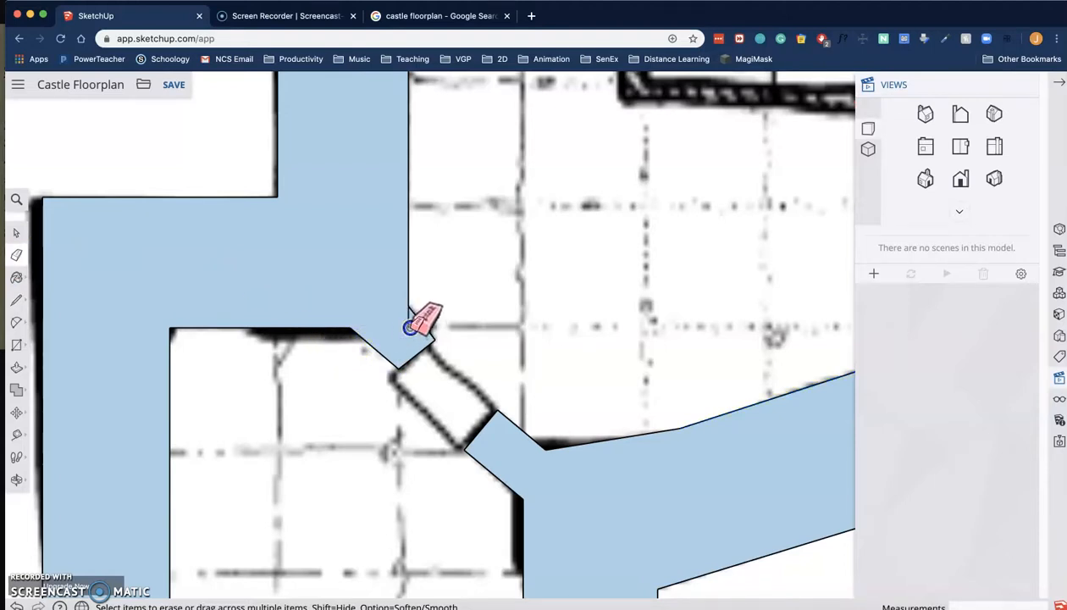
Step: Check the traced outline against the floorplan around the southern and eastern rooms, including their thin interior partition walls
scroll(415, 292, "down", 5)
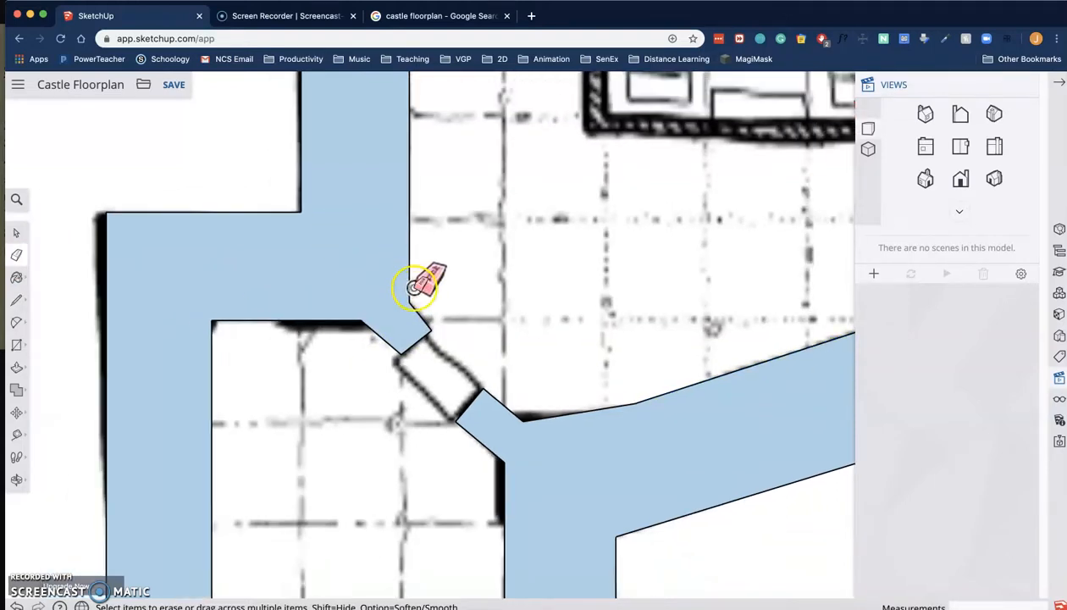
scroll(415, 292, "down", 5)
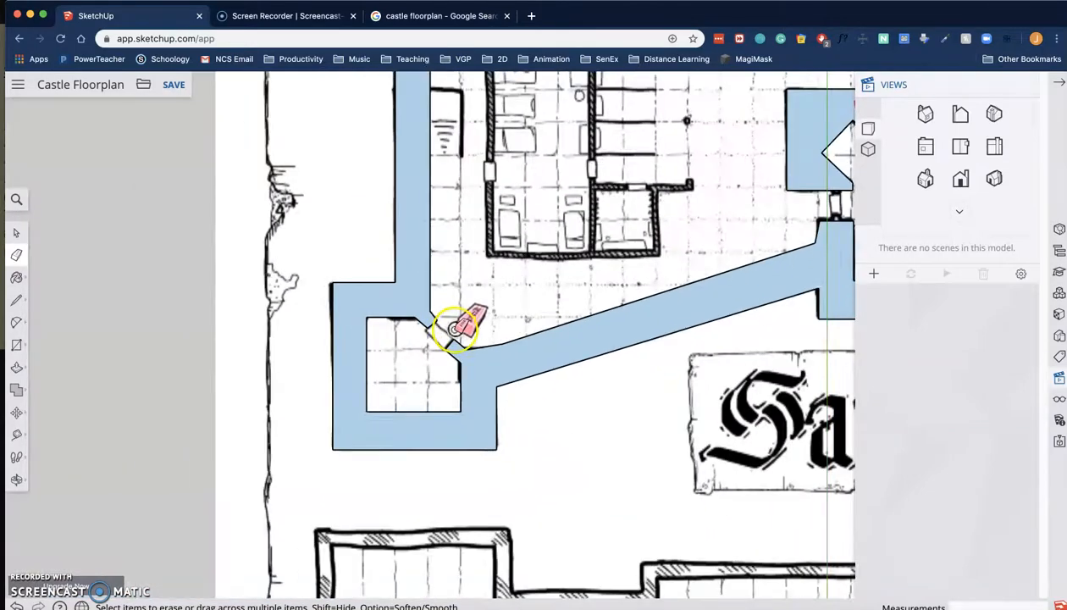
middle_click_drag(578, 293, 385, 402, "shift")
middle_click_drag(523, 336, 281, 400, "shift")
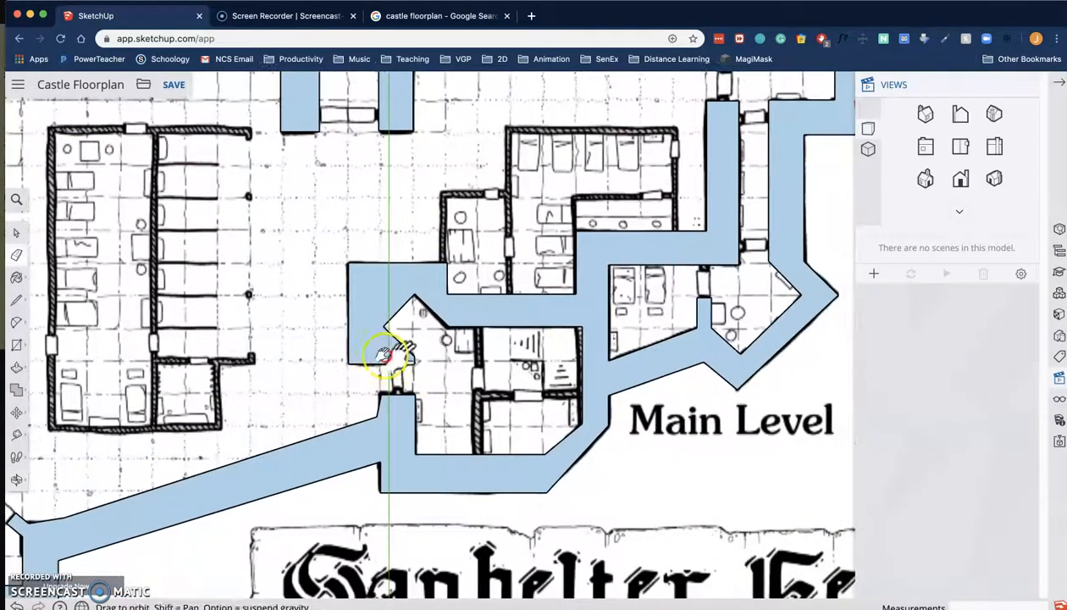
middle_click_drag(538, 426, 426, 408, "shift")
scroll(496, 435, "up", 3)
scroll(497, 434, "up", 3)
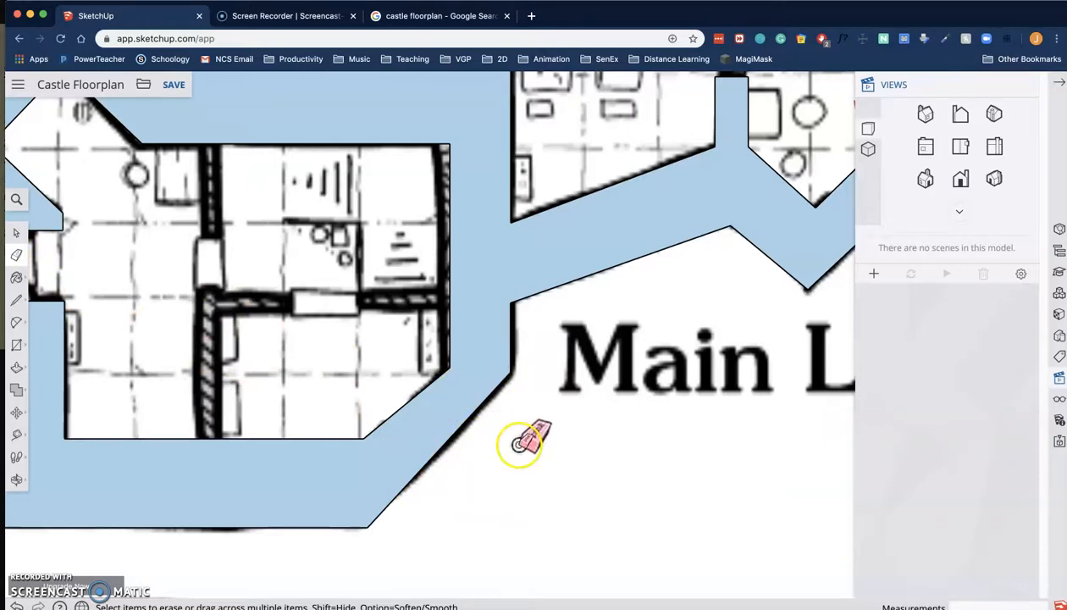
scroll(347, 343, "down", 5)
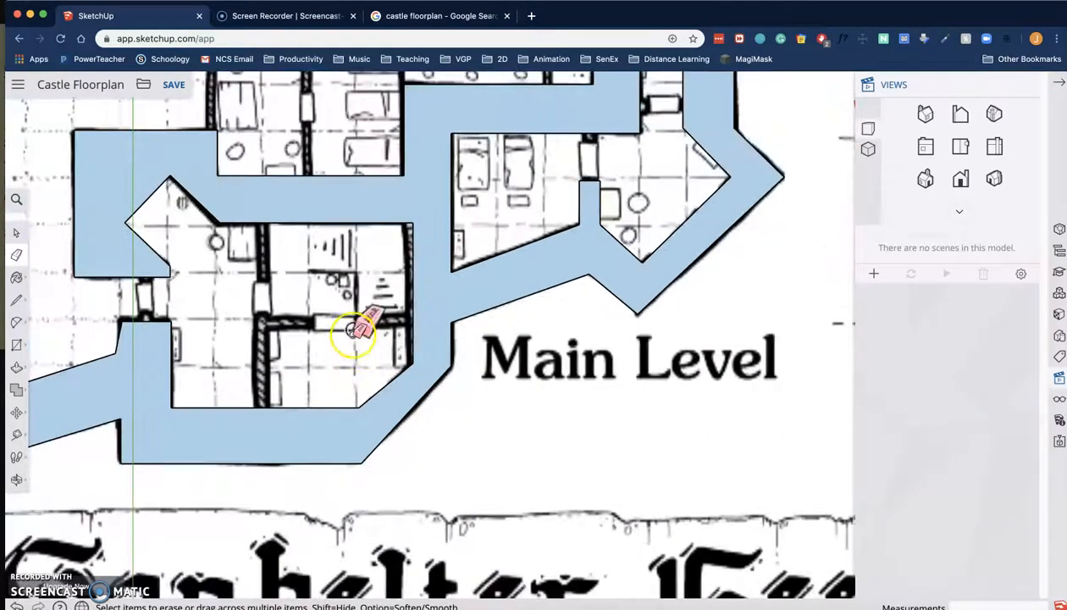
scroll(393, 415, "up", 3)
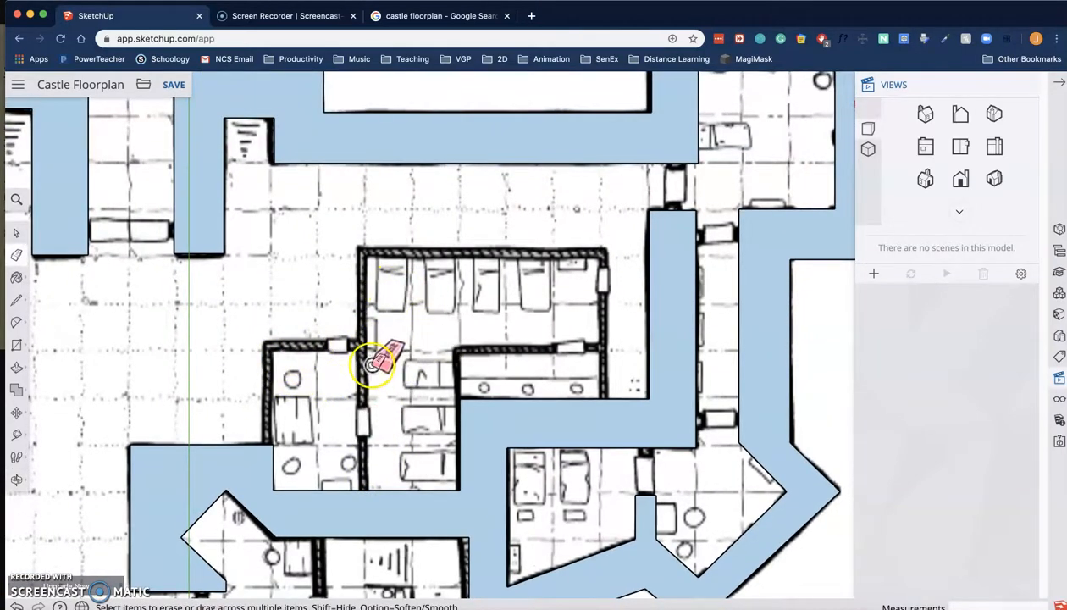
middle_click_drag(368, 363, 447, 296, "shift")
scroll(428, 359, "up", 3)
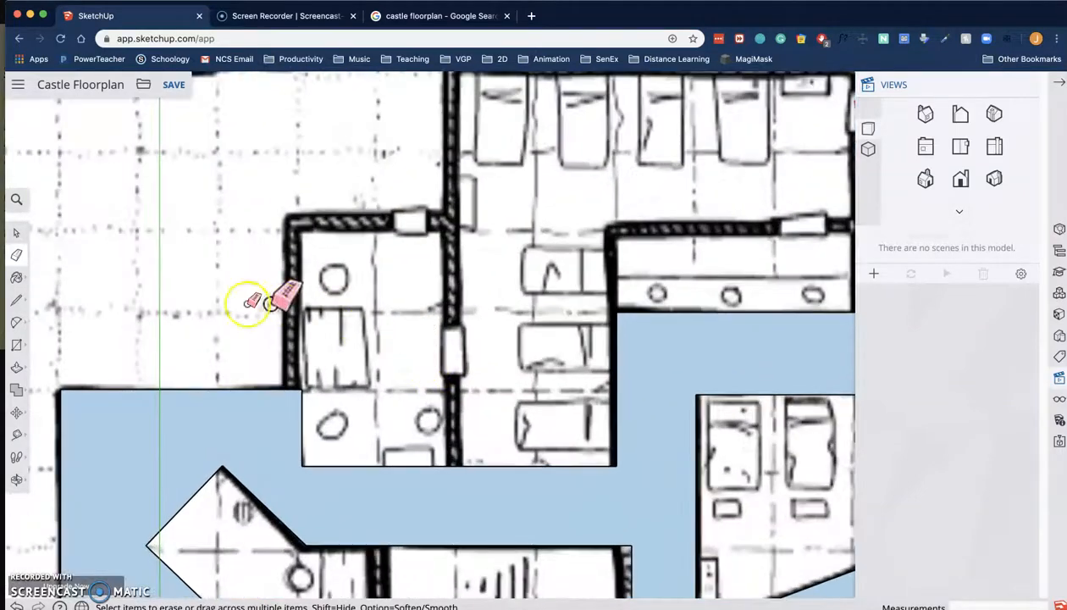
left_click(19, 303)
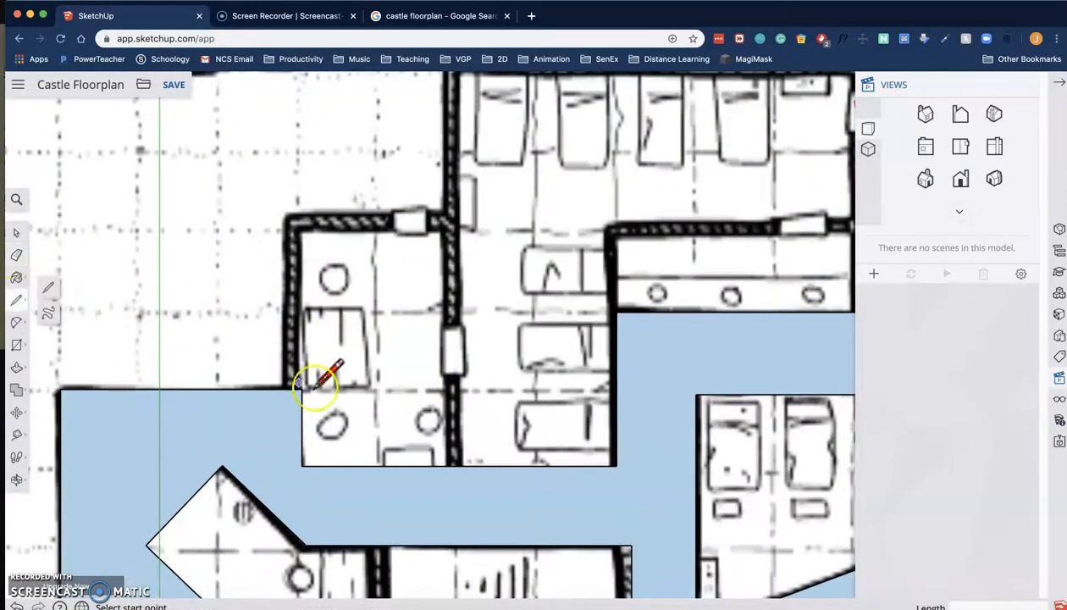
scroll(369, 390, "down", 3)
scroll(385, 400, "up", 5)
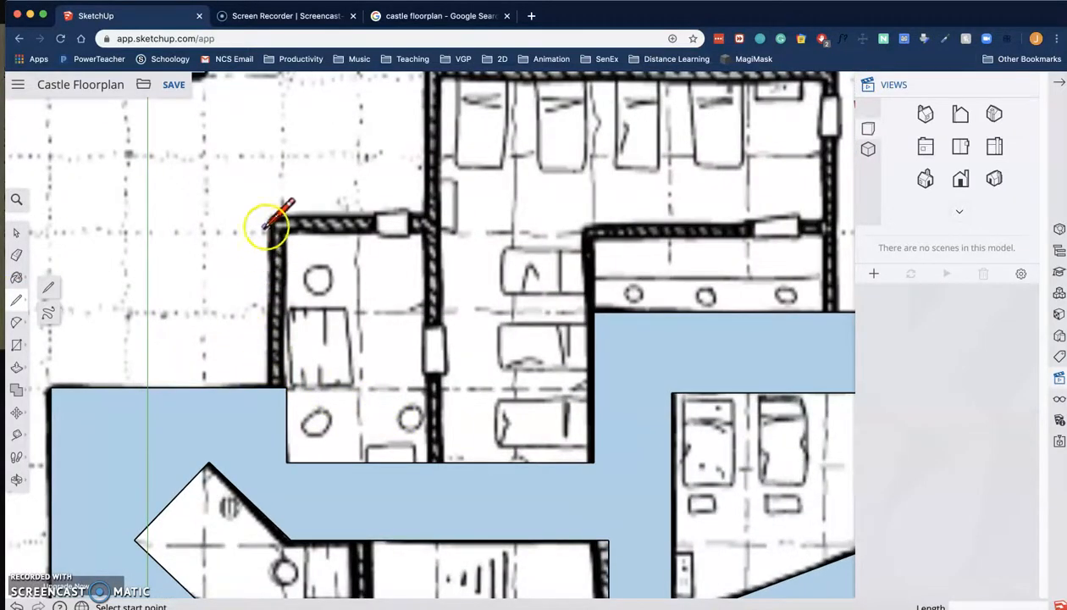
scroll(461, 334, "down", 5)
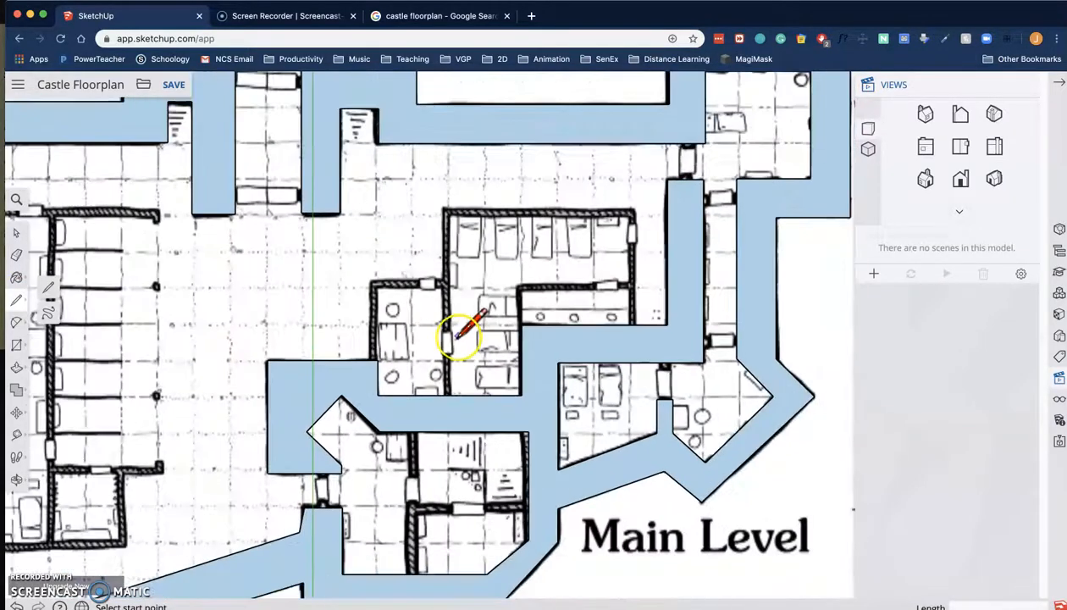
left_click(499, 301)
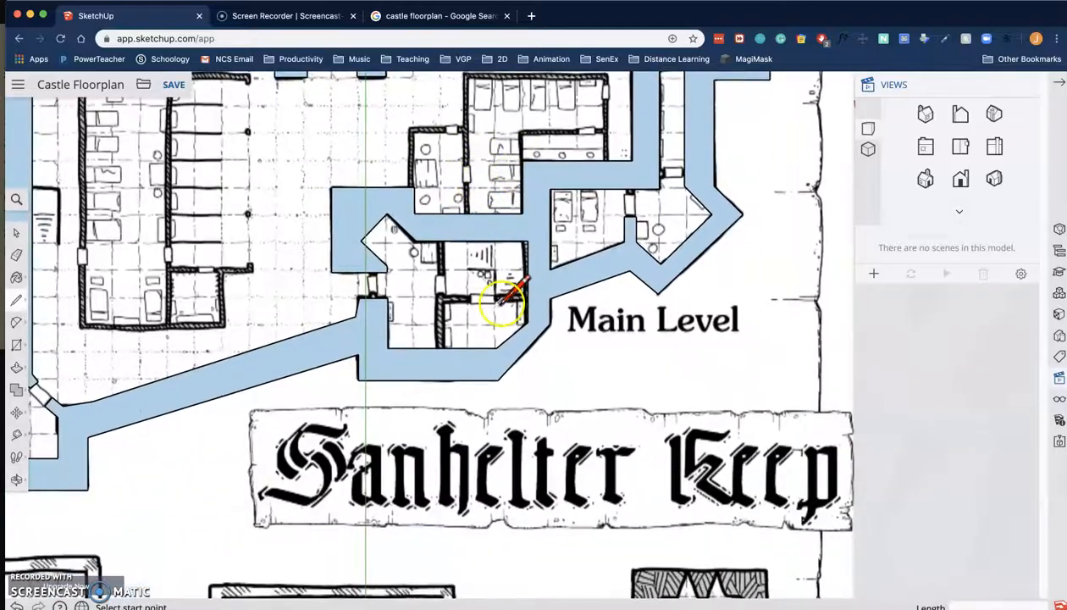
Step: Push/Pull the traced wall face upward by about 3' 5" to raise the castle walls
scroll(476, 250, "down", 3)
mouse_move(476, 249)
middle_mouse_down()
mouse_move(519, 345)
mouse_move(442, 377)
mouse_move(465, 409)
middle_mouse_up()
scroll(470, 419, "up", 5)
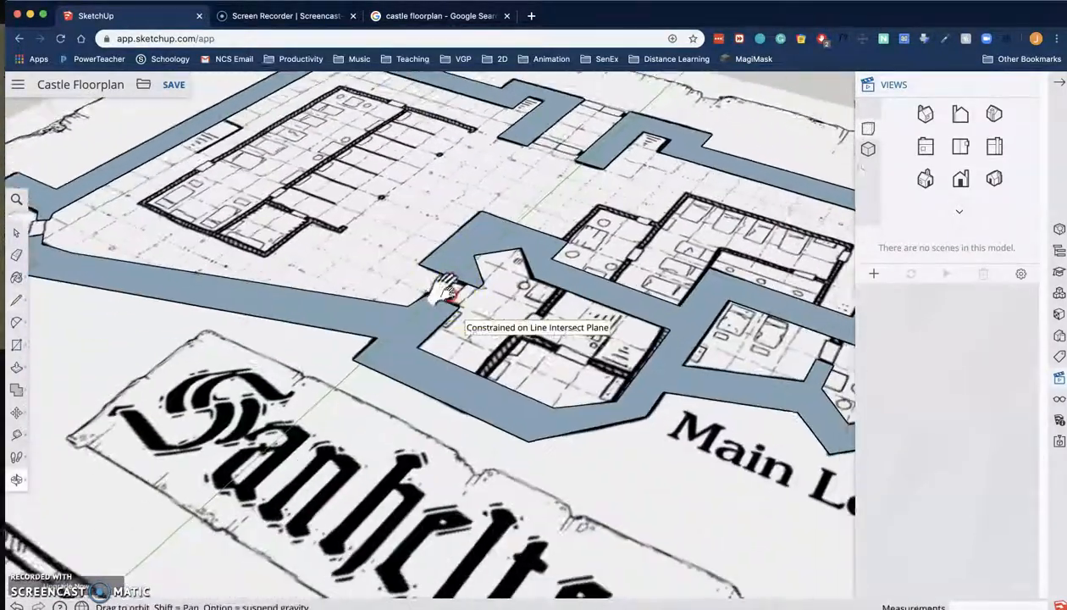
left_click(18, 368)
left_click_drag(283, 285, 319, 101)
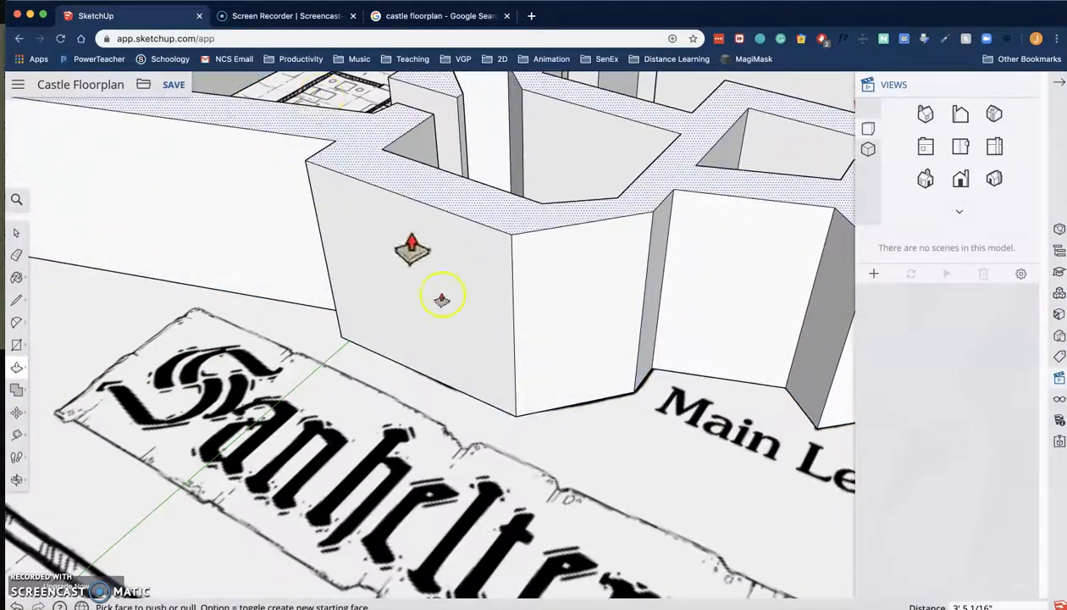
Step: Inspect the raised main-level walls from several angles, along with the untraced interior rooms and the upper-level plan
scroll(534, 408, "down", 6)
middle_click_drag(579, 385, 366, 426)
scroll(376, 357, "down", 3)
middle_click_drag(376, 357, 455, 356)
middle_click_drag(579, 459, 383, 376)
middle_click_drag(561, 437, 360, 439)
middle_click_drag(555, 386, 572, 441)
key("p")
scroll(598, 405, "down", 3)
middle_click_drag(600, 401, 508, 350, "shift")
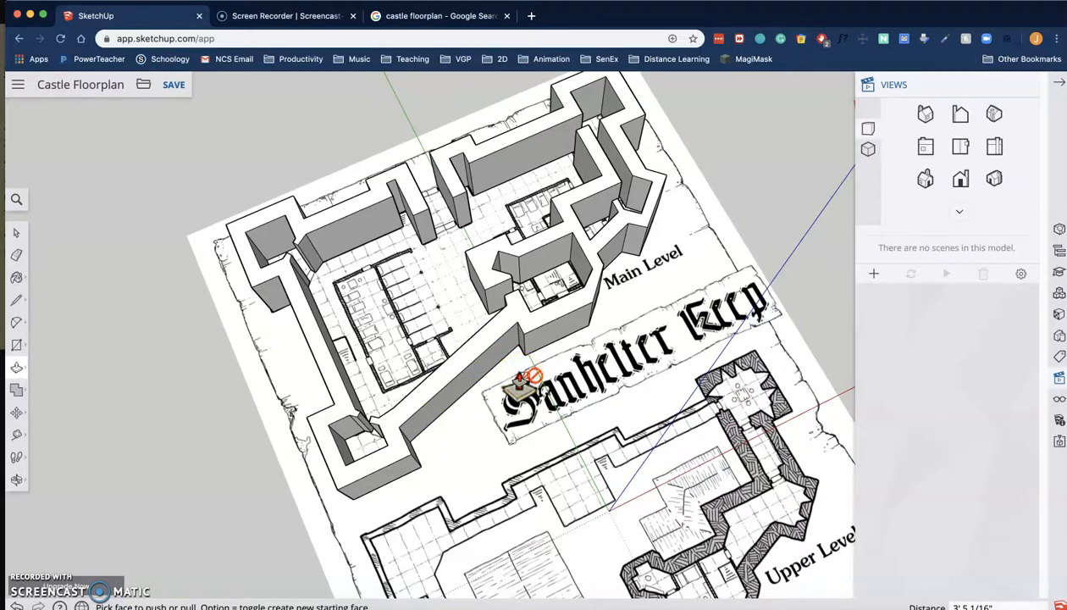
left_click(484, 288)
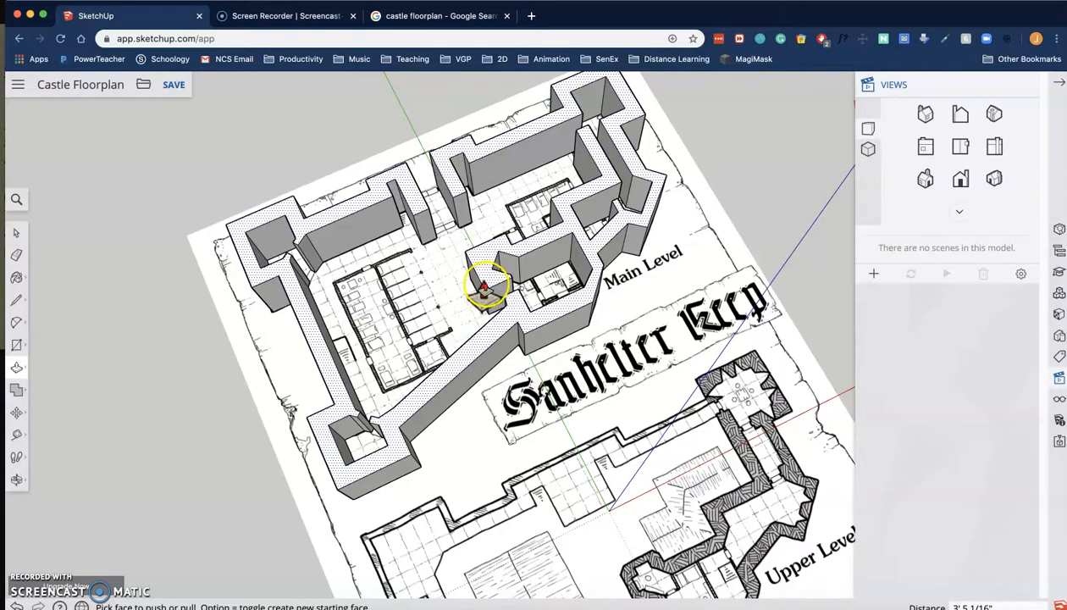
left_click(394, 311)
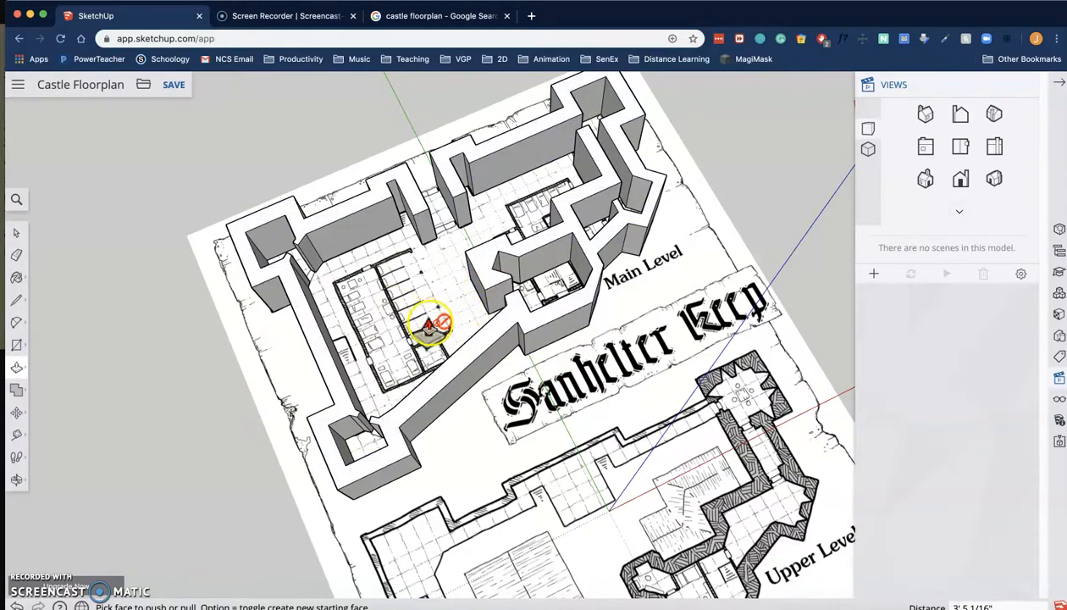